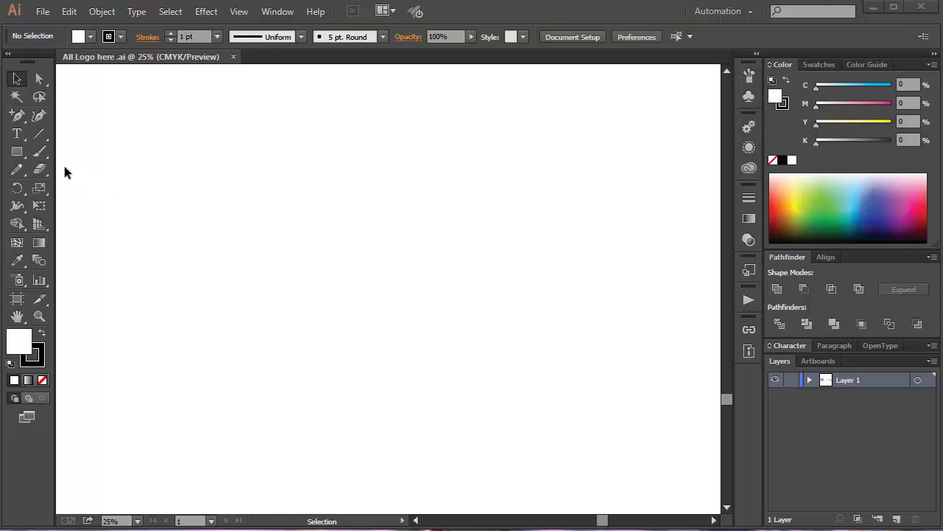
Step: Draw a large circle with the Ellipse tool and set its fill to None, leaving only the black 1 pt outline
drag(12, 155, 70, 186)
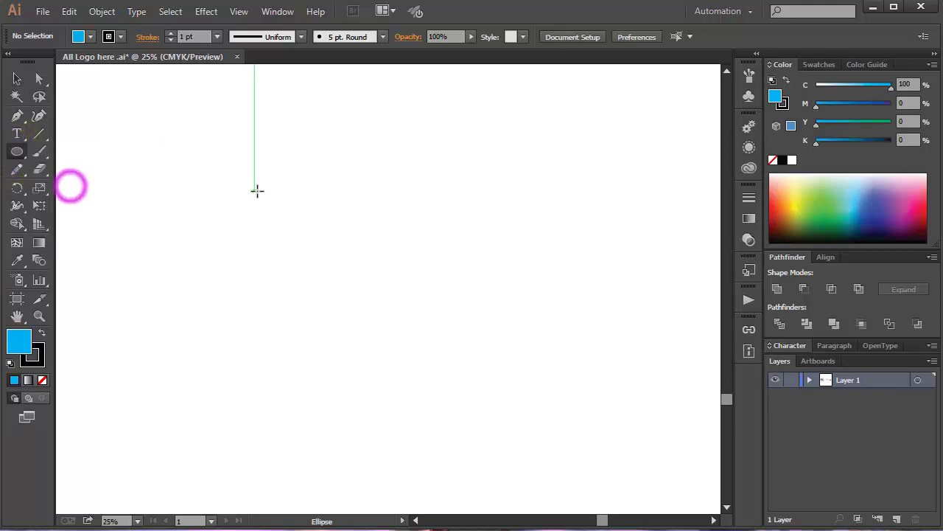
mouse_move(257, 190)
mouse_down()
mouse_move(303, 265)
mouse_move(462, 448)
mouse_up()
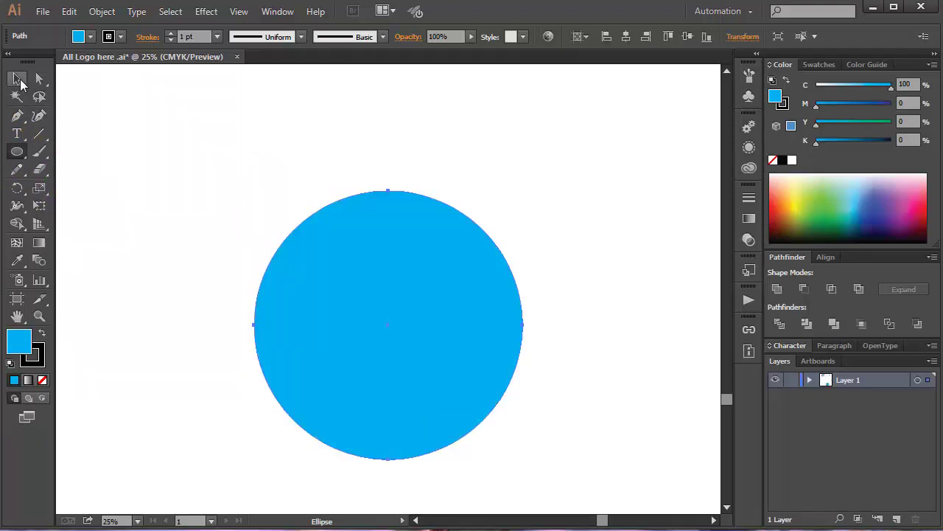
click(19, 79)
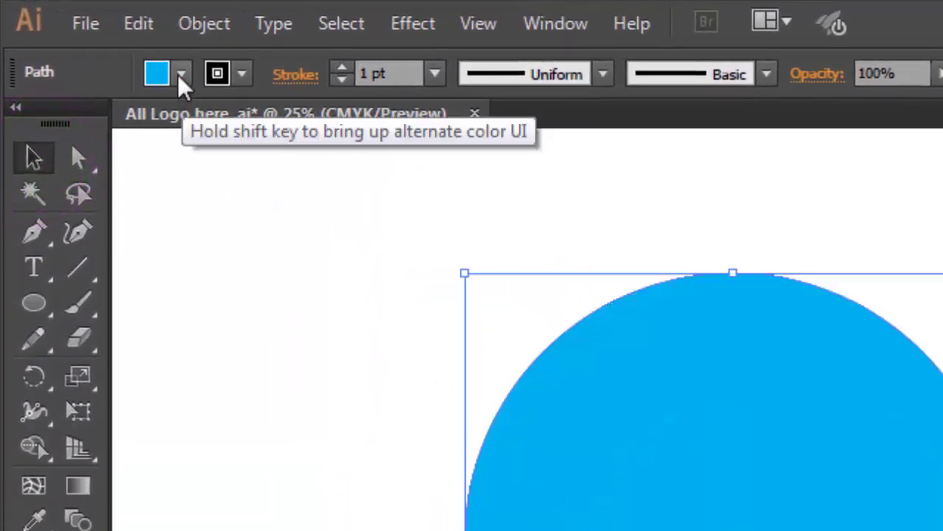
click(181, 73)
click(20, 123)
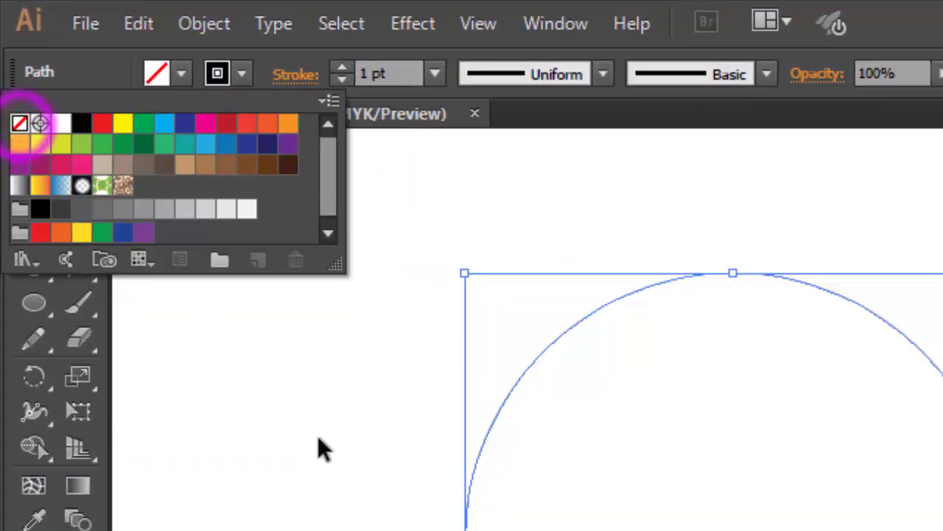
click(370, 479)
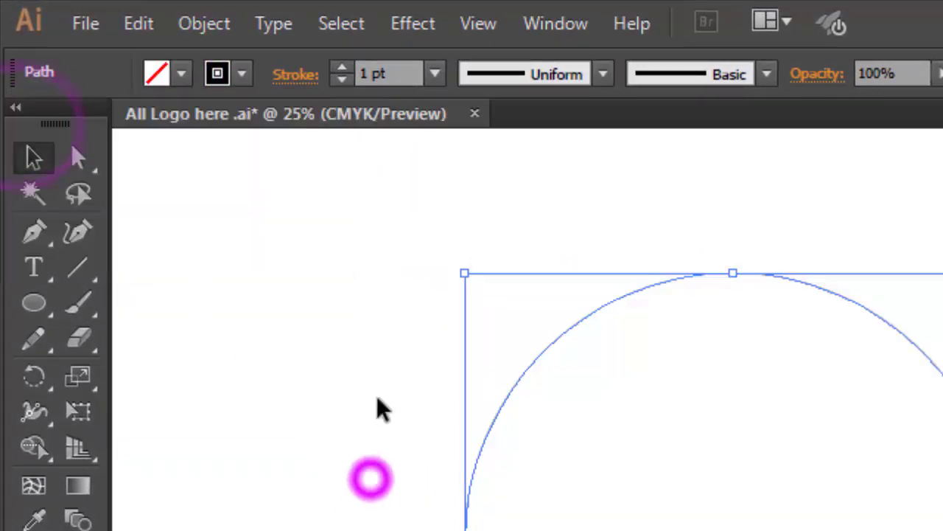
Step: Copy the large circle, paste it in front, and scale the copy down about its centre into a small concentric circle
click(147, 29)
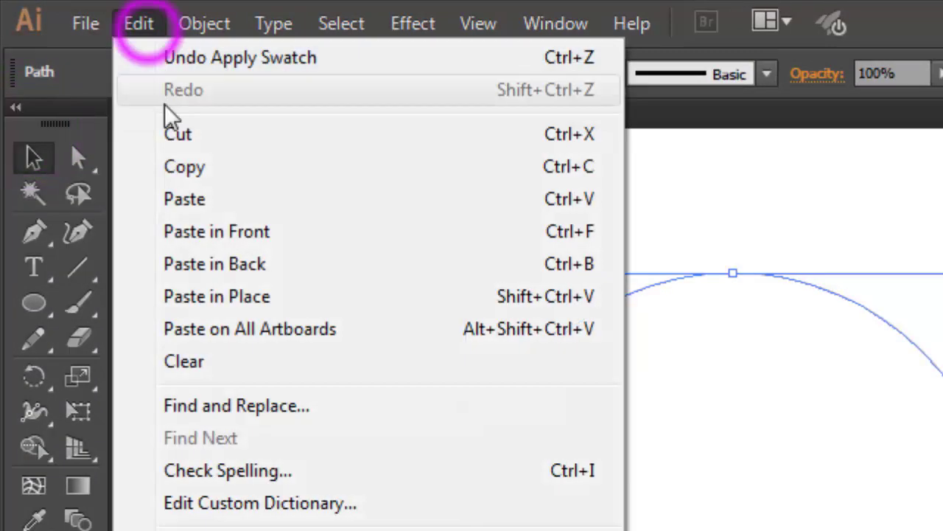
click(185, 176)
click(140, 24)
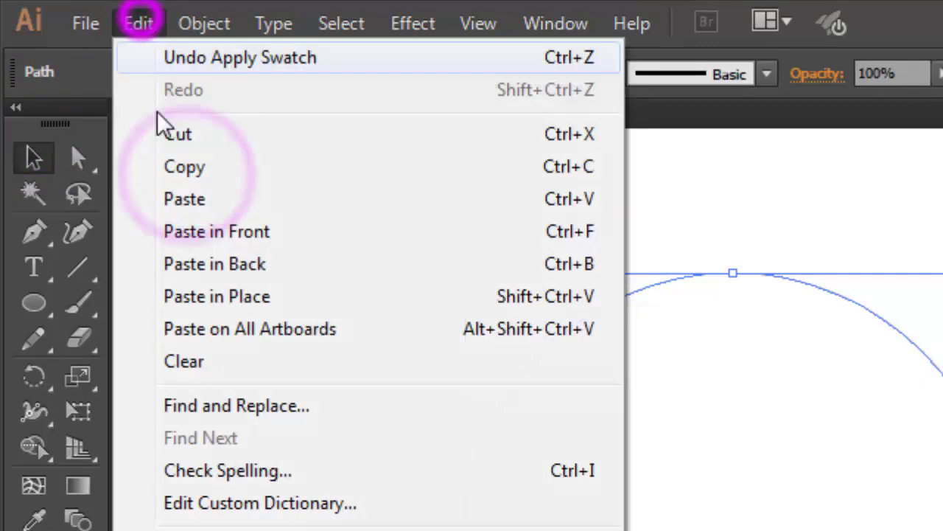
click(210, 232)
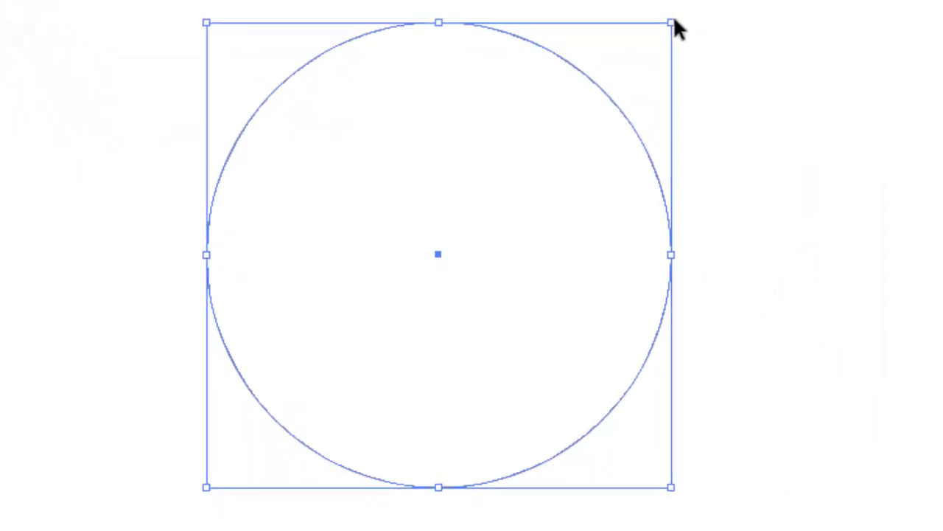
drag(672, 22, 508, 154)
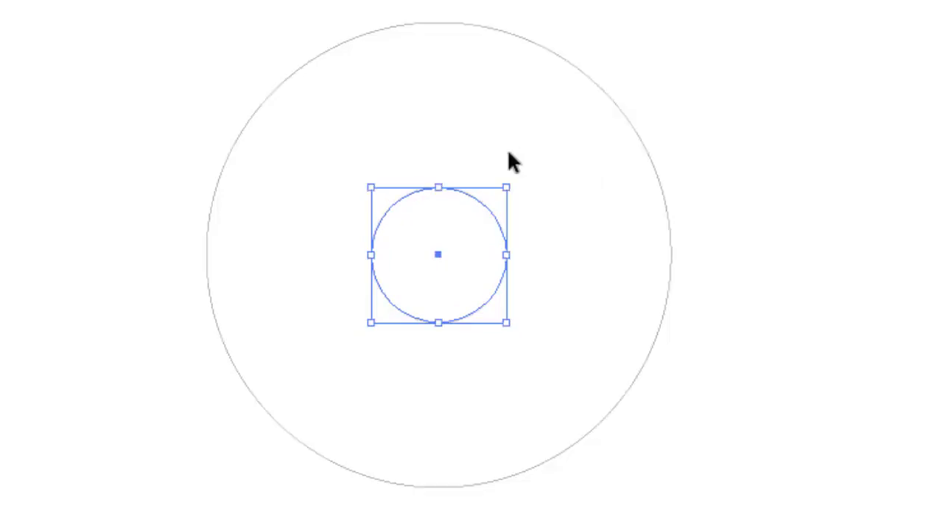
click(709, 34)
Step: Paste a copy of the small circle in front and enlarge it proportionally leftward until it touches the large circle's left edge
click(506, 254)
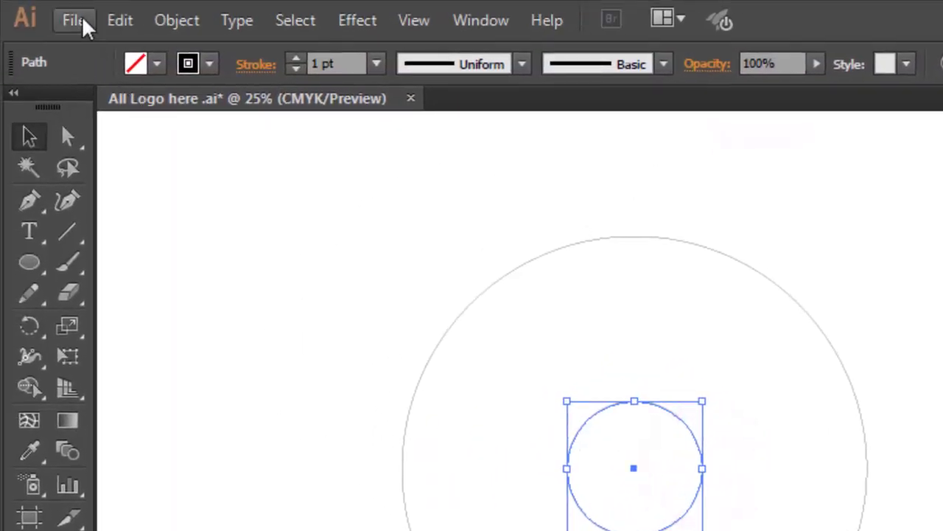
click(81, 23)
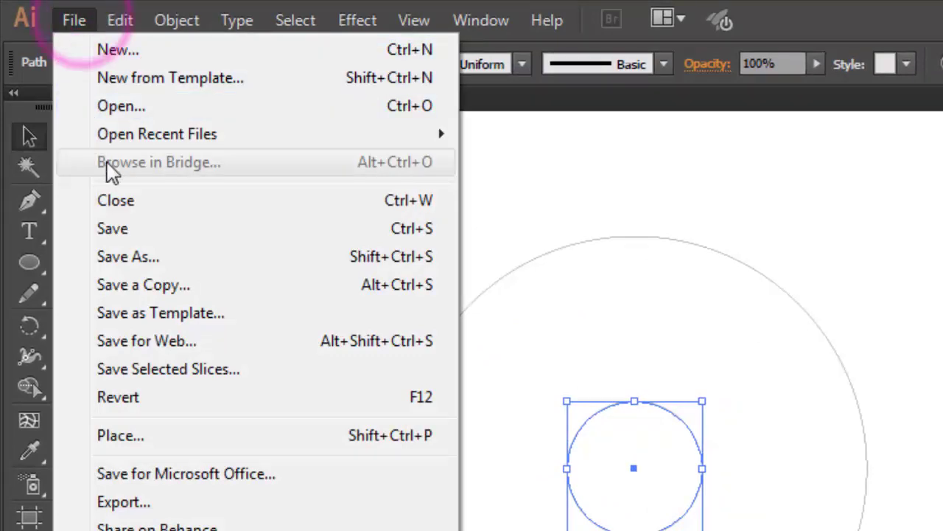
mouse_move(130, 34)
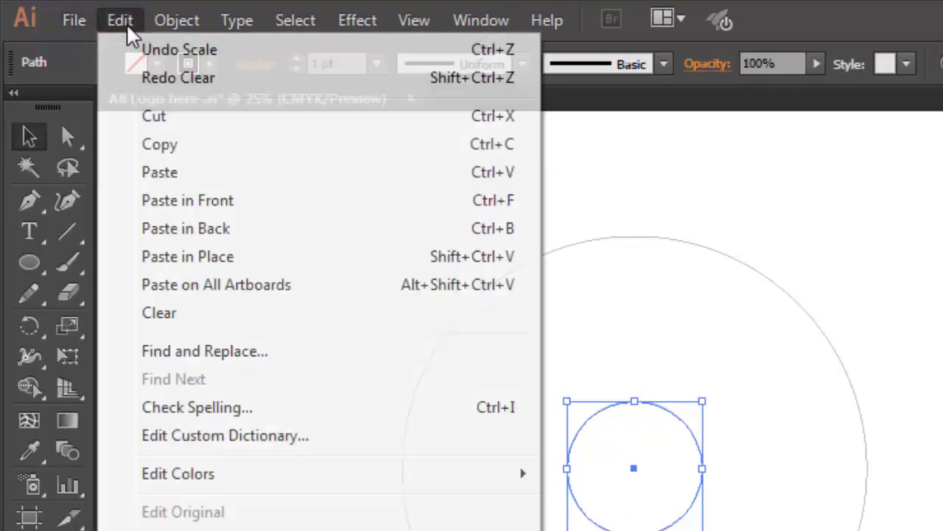
click(151, 145)
click(123, 24)
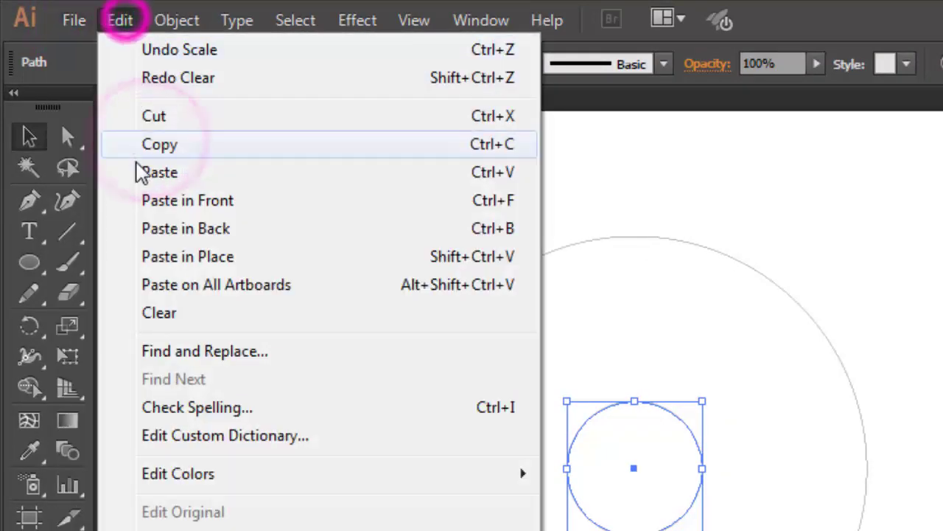
click(231, 203)
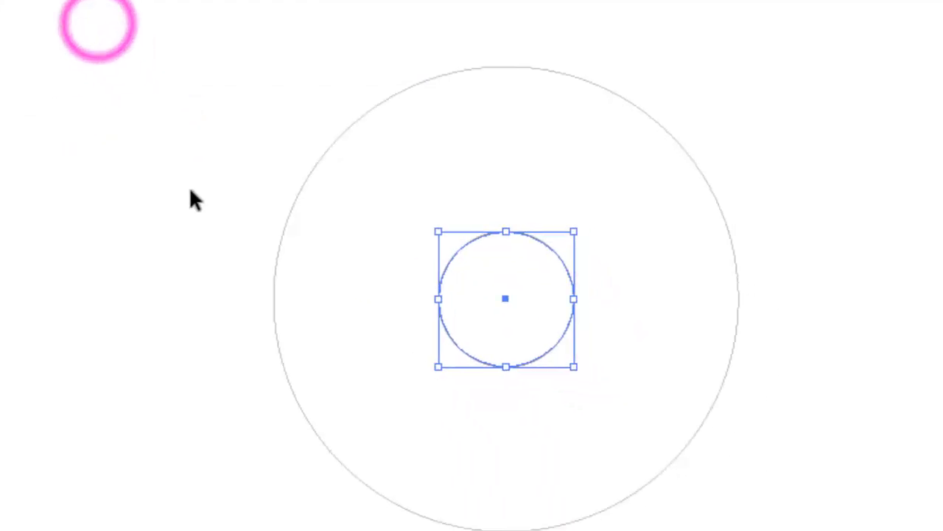
drag(407, 257, 242, 267)
click(333, 252)
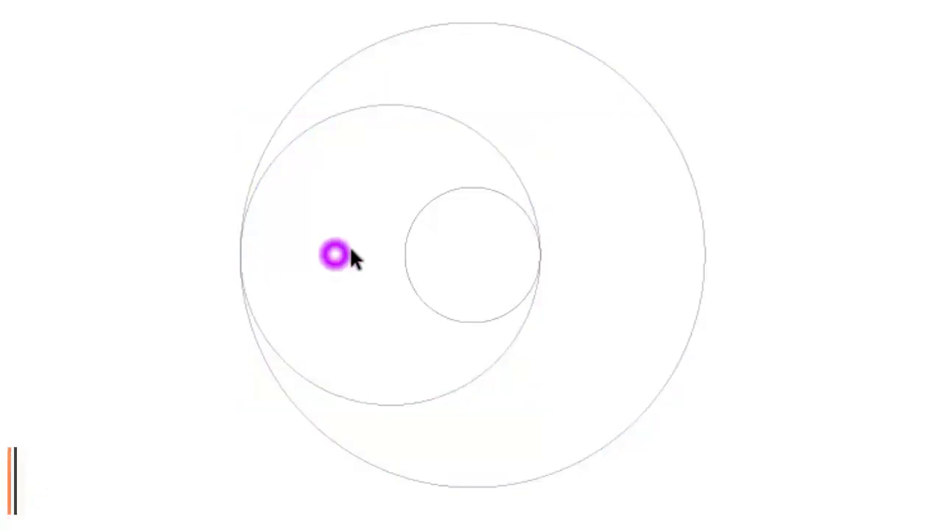
Step: Paste a copy of the small centre circle in front and enlarge it proportionally upward to the large circle's top edge
click(411, 233)
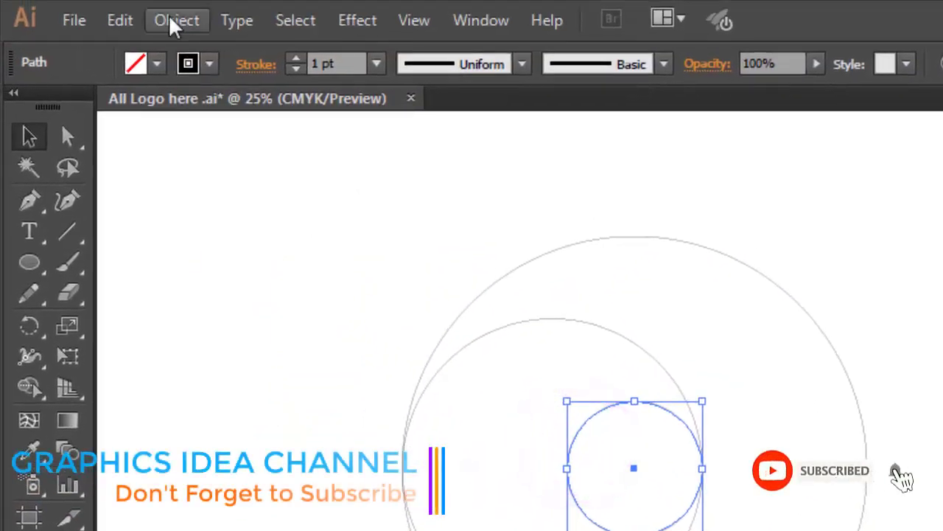
click(126, 21)
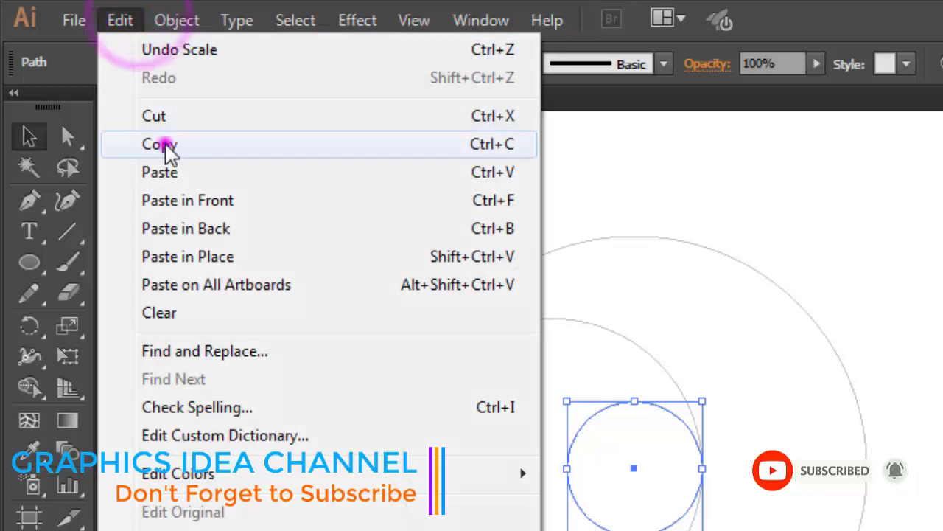
click(165, 144)
click(124, 22)
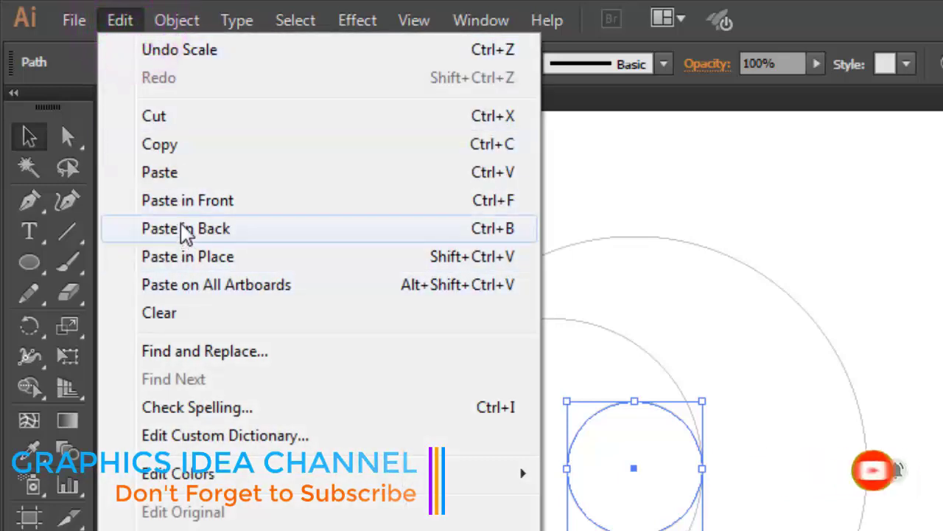
click(190, 203)
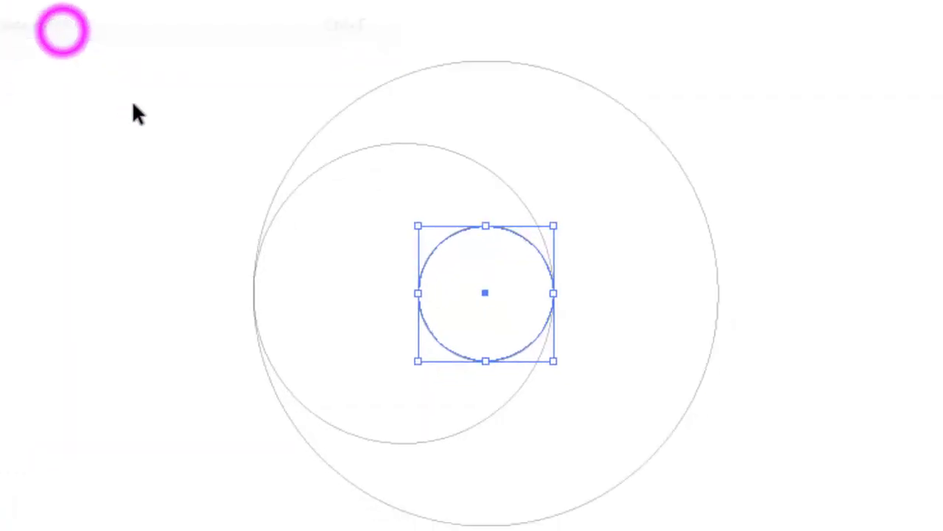
drag(453, 187, 472, 22)
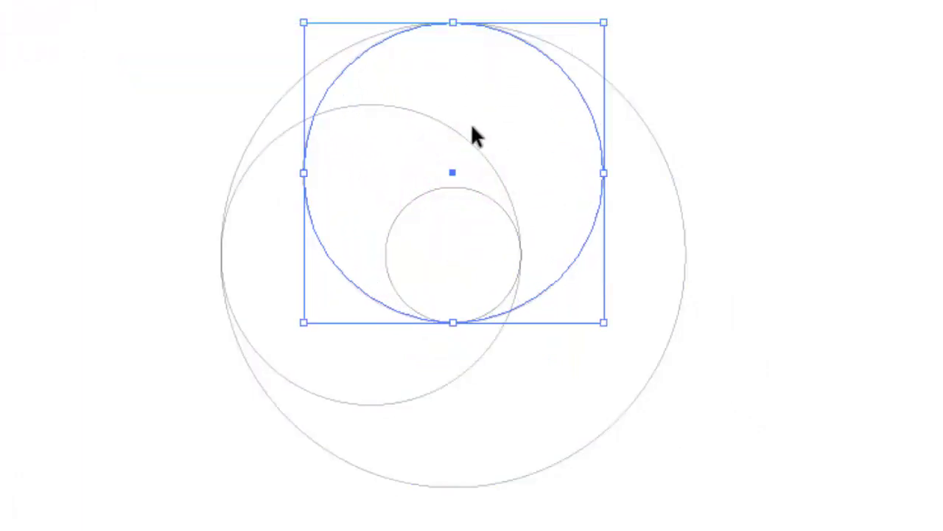
Step: Paste another copy of the small centre circle in front and enlarge it proportionally downward to the large circle's bottom edge
click(420, 199)
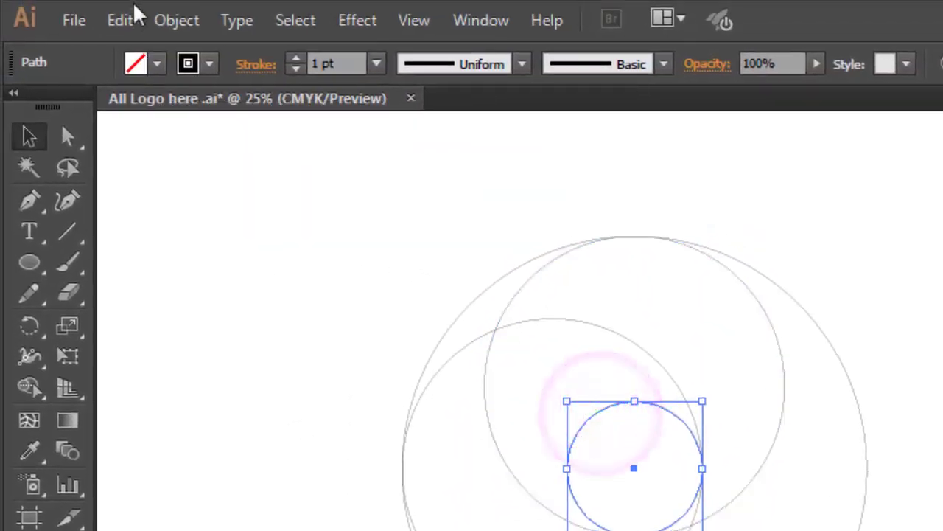
click(129, 20)
click(169, 146)
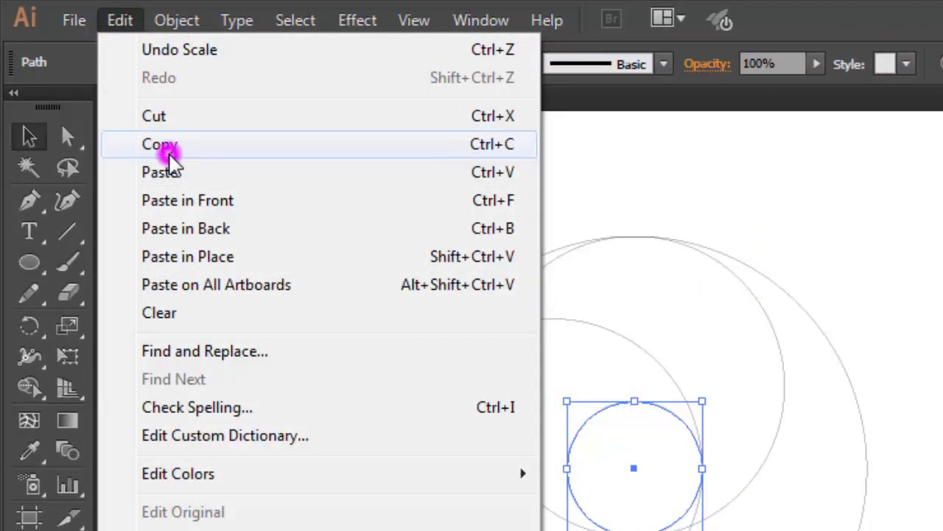
click(140, 21)
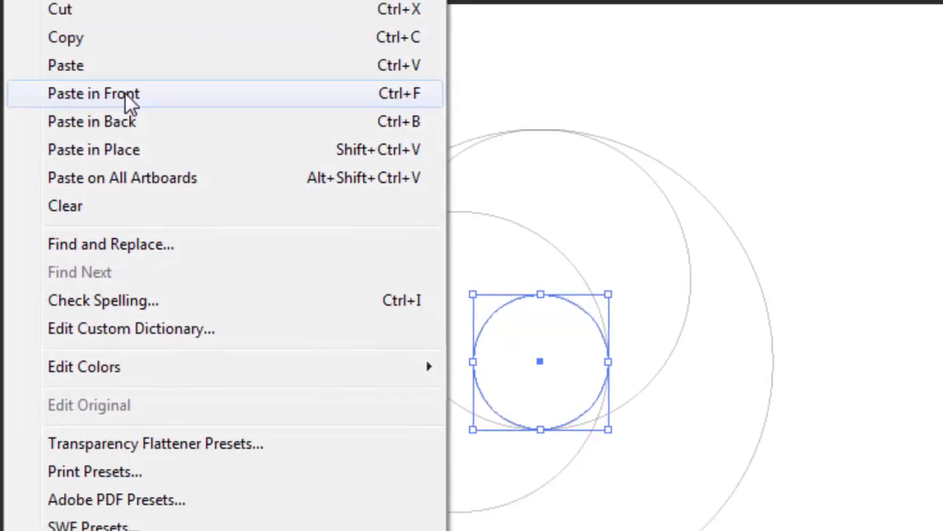
click(210, 204)
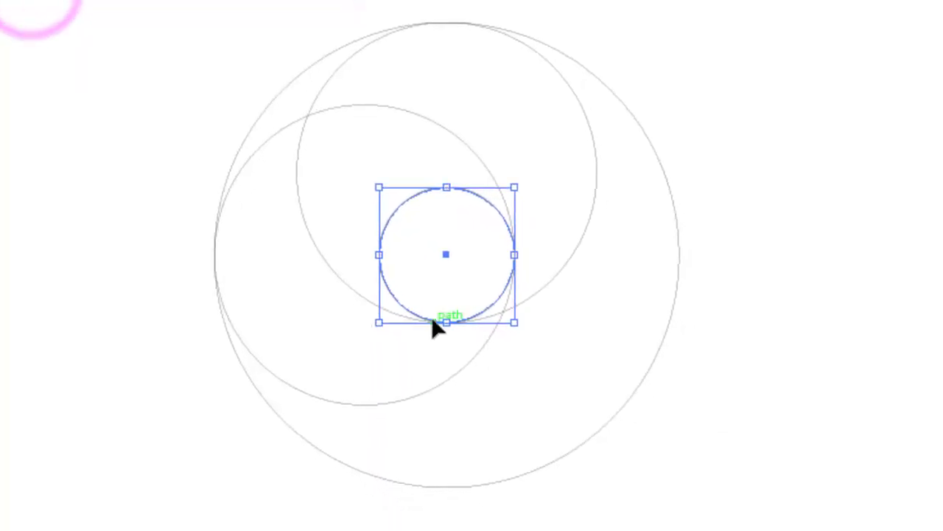
drag(450, 324, 452, 360)
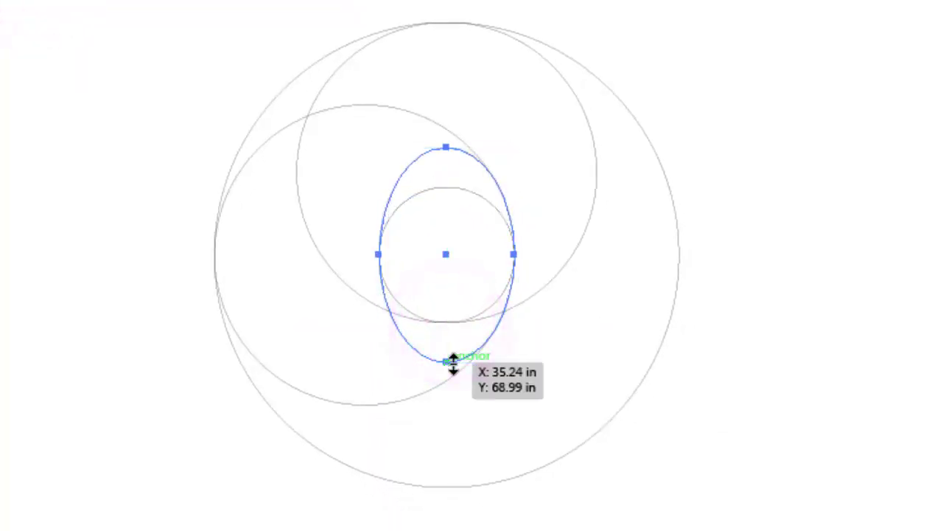
key(ctrl+z)
drag(446, 326, 457, 494)
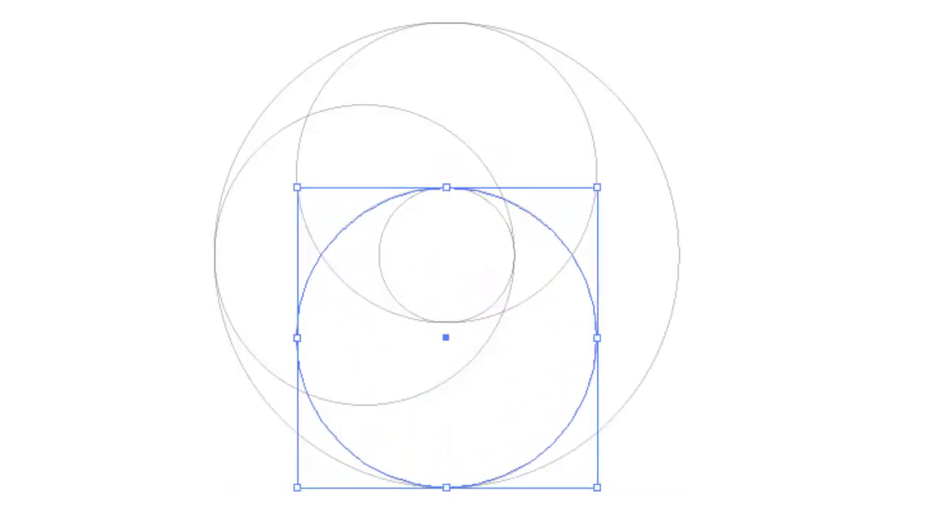
click(421, 501)
Step: Examine up close whether the lower circle meets the large circle exactly at its bottom edge
key(ctrl+plus)
key(ctrl+plus)
key(ctrl+plus)
key(ctrl+plus)
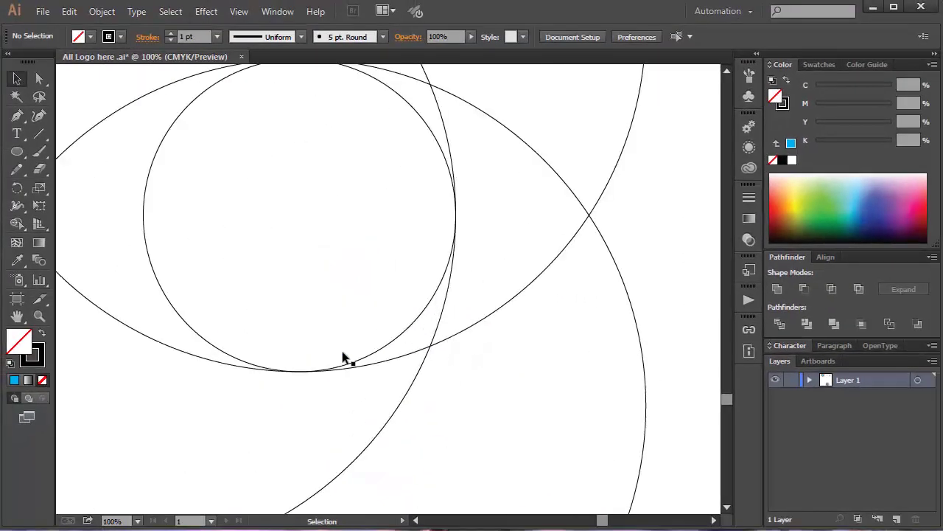
drag(324, 410, 501, 122)
drag(491, 375, 423, 297)
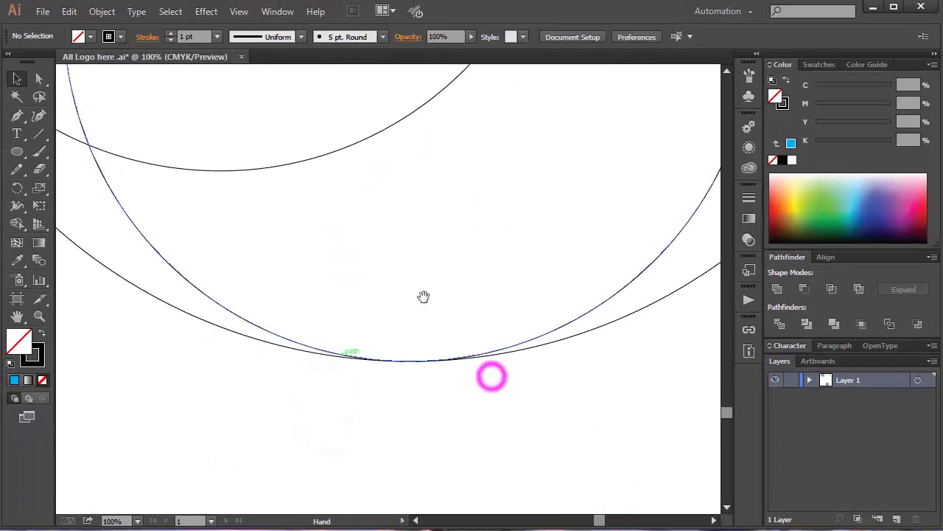
key(ctrl+plus)
key(ctrl+plus)
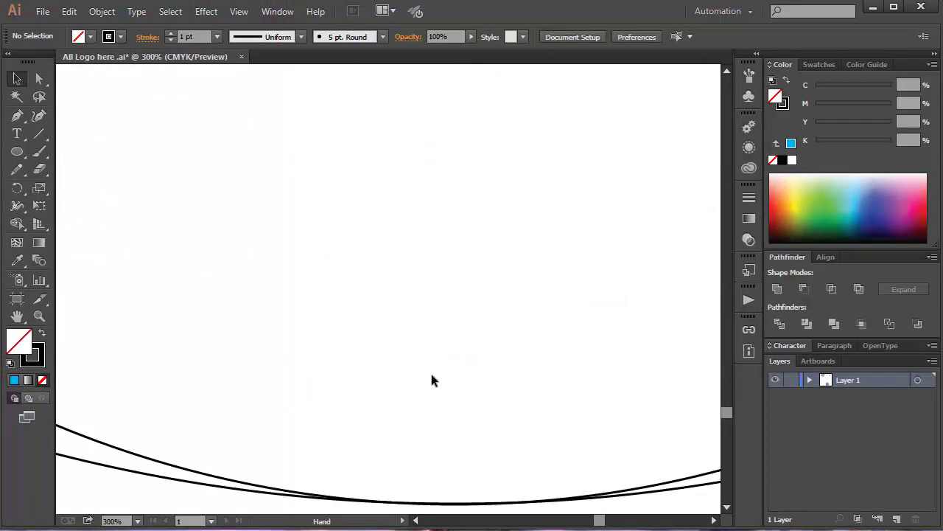
drag(432, 379, 403, 292)
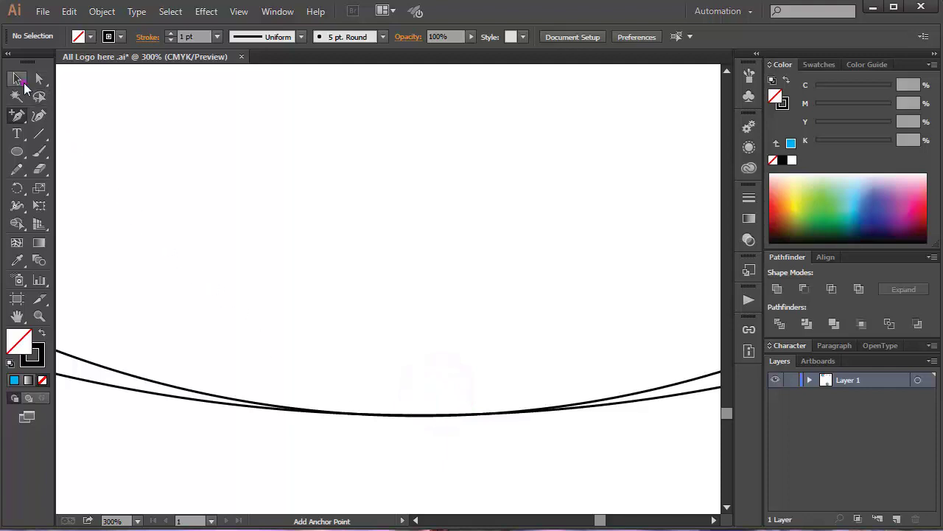
drag(412, 454, 404, 416)
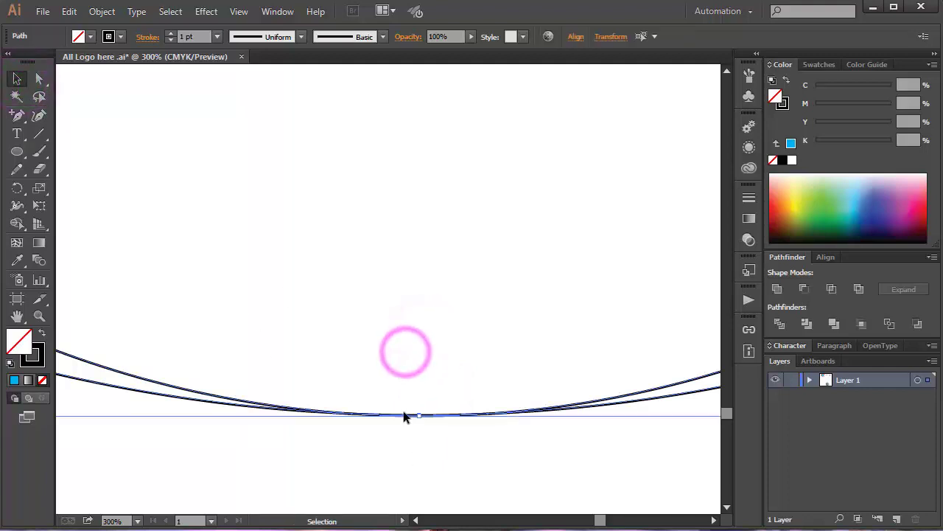
click(399, 438)
Step: Inspect the contact point between the left circle and the large circle's left edge at high magnification
key(space)
drag(287, 282, 532, 377)
drag(352, 301, 638, 502)
drag(444, 337, 691, 451)
drag(351, 329, 484, 527)
drag(238, 136, 425, 368)
drag(298, 138, 350, 422)
drag(318, 171, 318, 340)
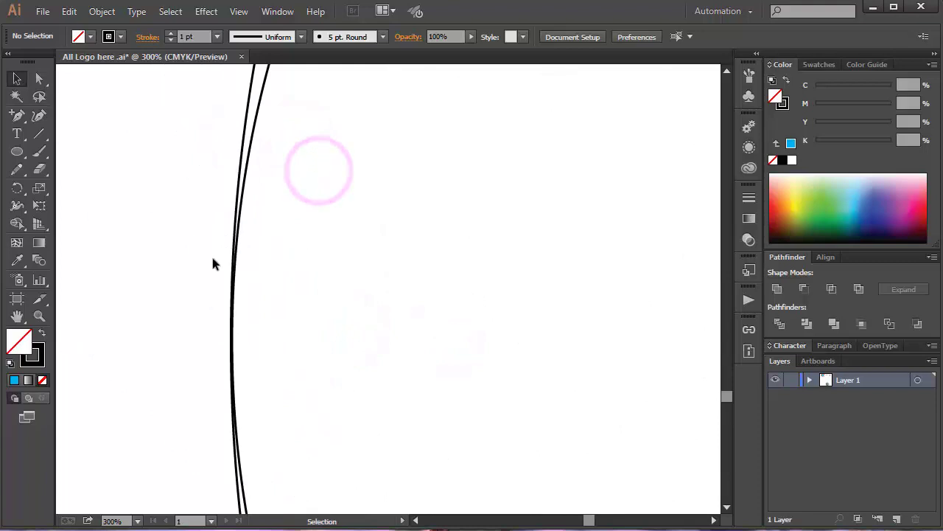
Step: Check the alignment of the upper circle with the large circle at their top contact point
key(ctrl+minus)
key(ctrl+minus)
key(ctrl+minus)
key(ctrl+minus)
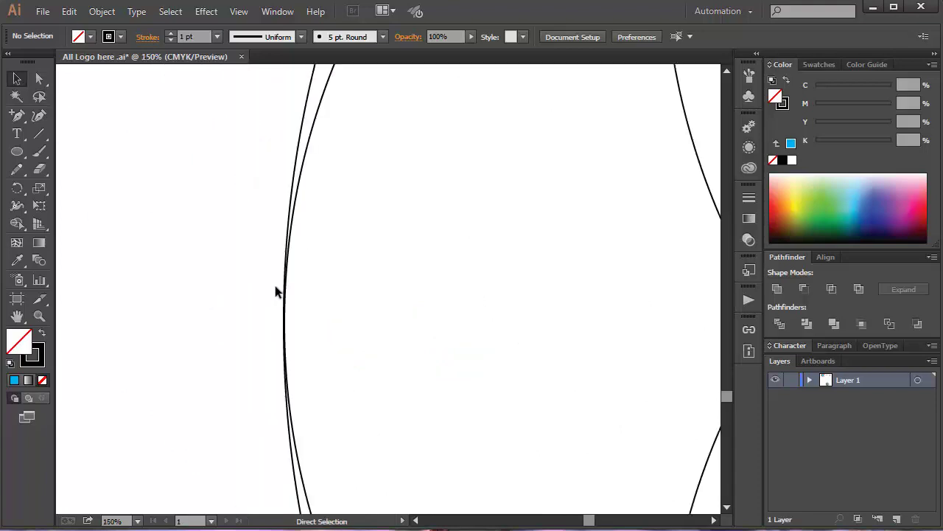
drag(513, 173, 373, 283)
key(ctrl+plus)
key(ctrl+plus)
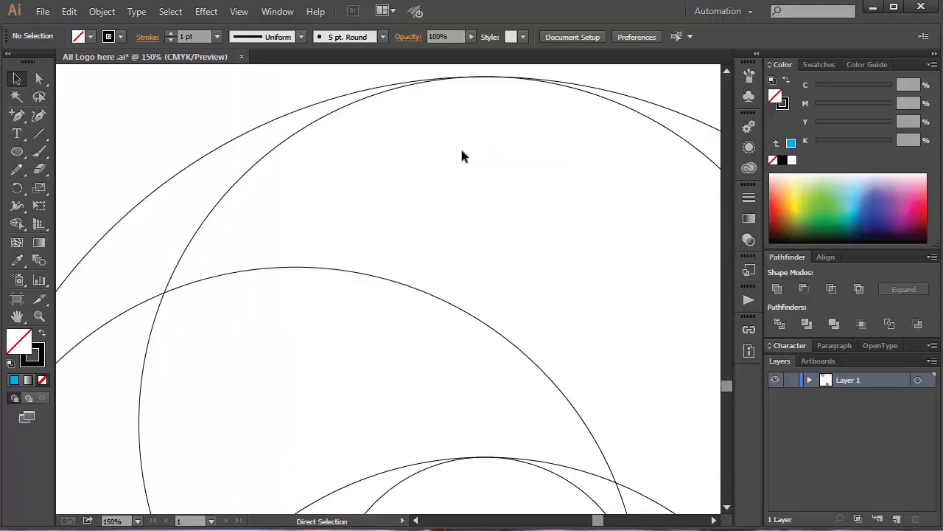
drag(476, 118, 392, 354)
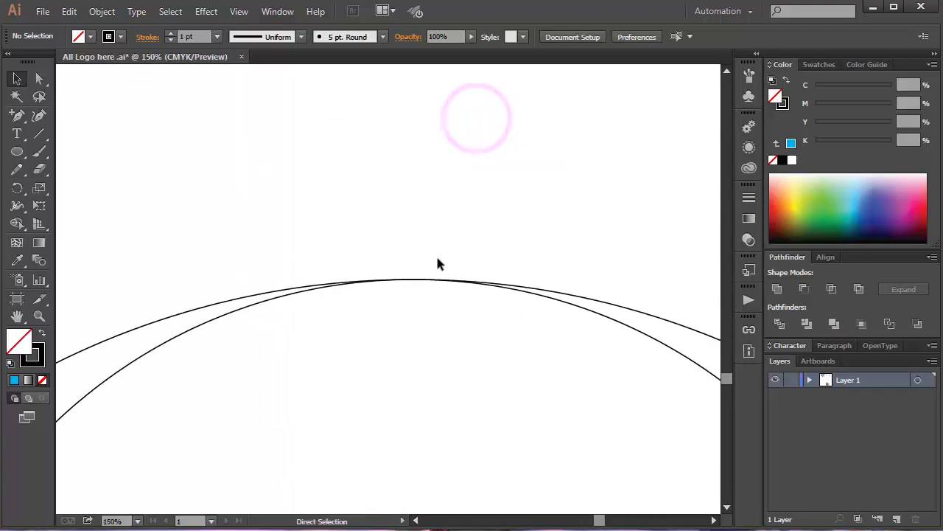
Step: Examine at up to 400% magnification how the upper circle and the large circle meet along their top edges
key(ctrl+plus)
key(ctrl+plus)
key(ctrl+plus)
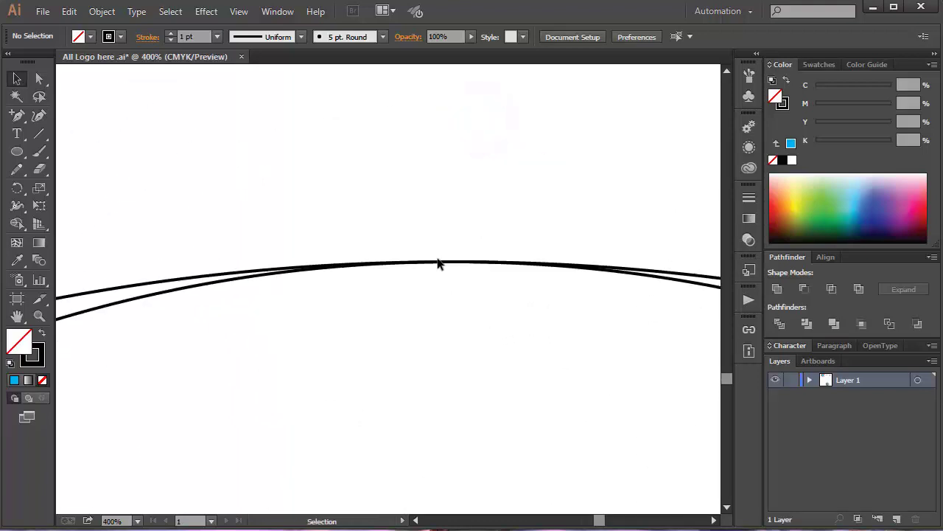
key(F5)
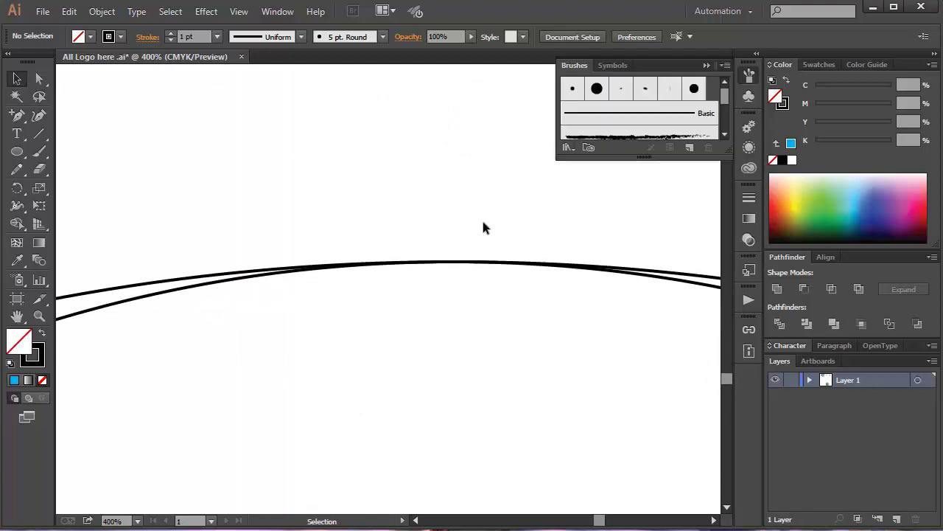
key(ctrl+minus)
key(ctrl+minus)
key(ctrl+minus)
key(ctrl+minus)
key(ctrl+minus)
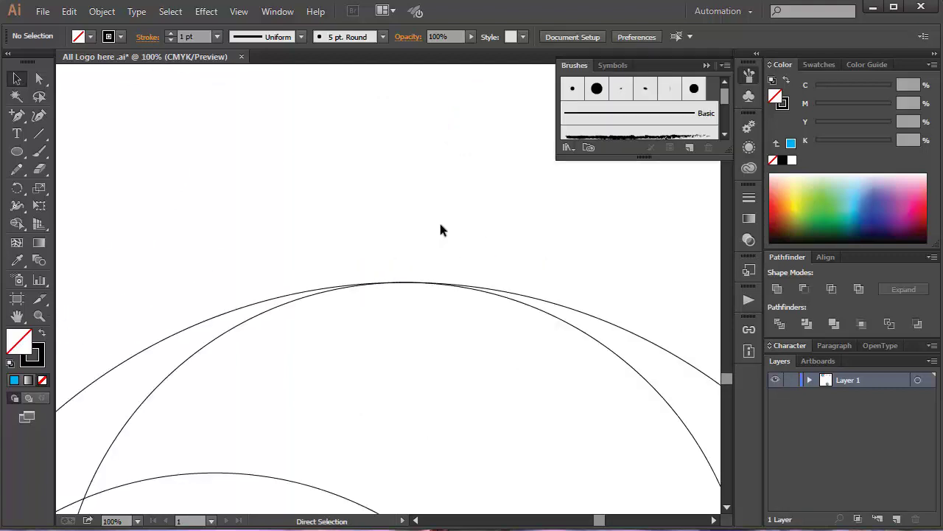
click(706, 66)
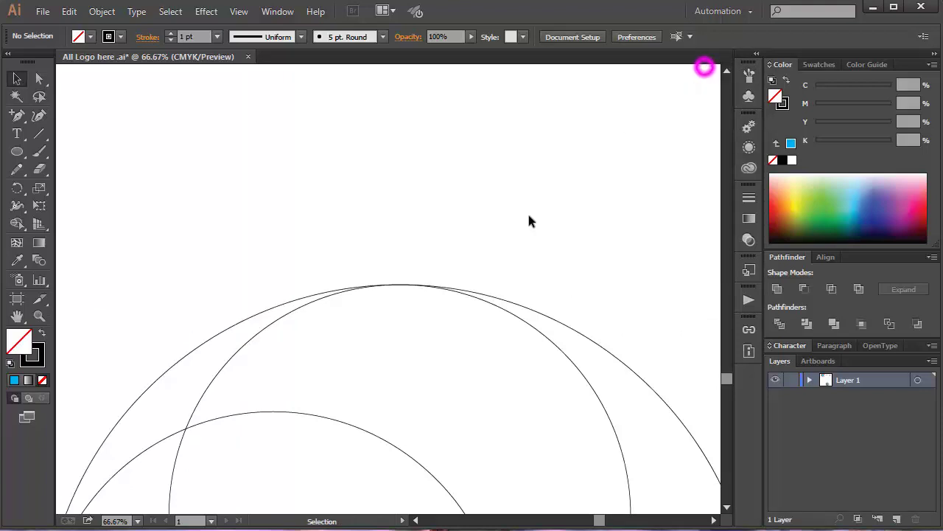
Step: Select the whole circle construction, copy it, and paste the copy in front
scroll(467, 270, down, 10)
key(ctrl+minus)
key(ctrl+minus)
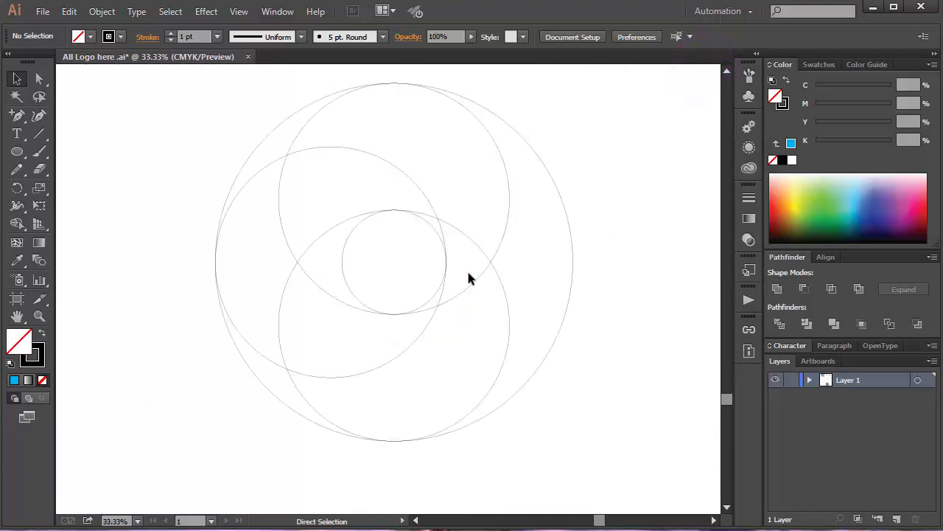
key(ctrl+minus)
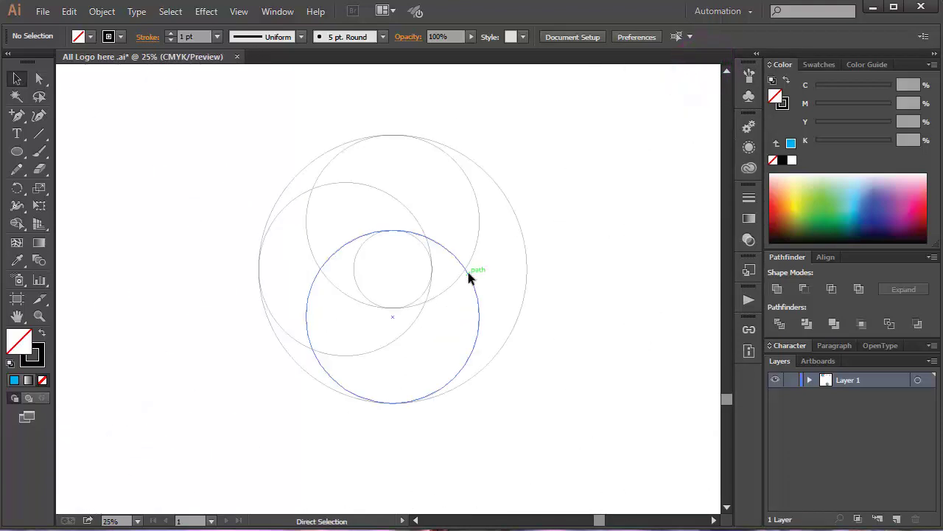
key(ctrl+minus)
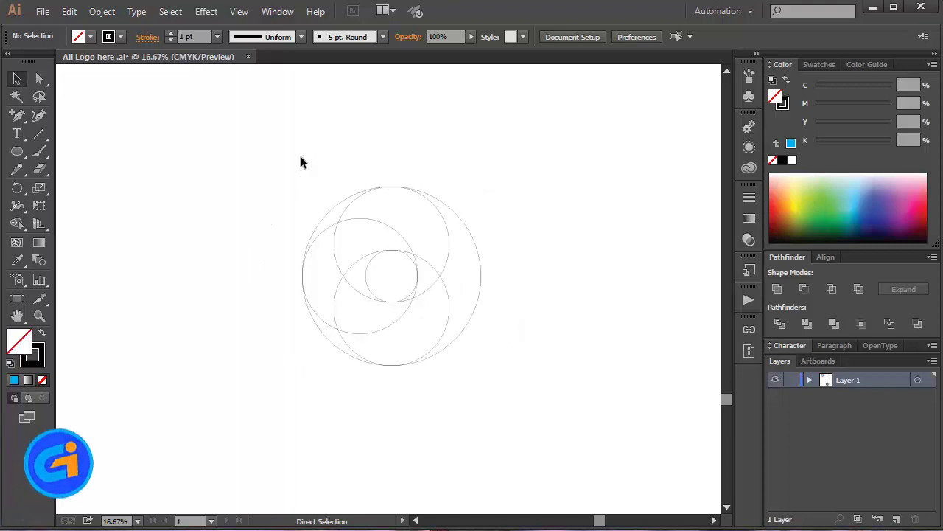
drag(263, 155, 544, 443)
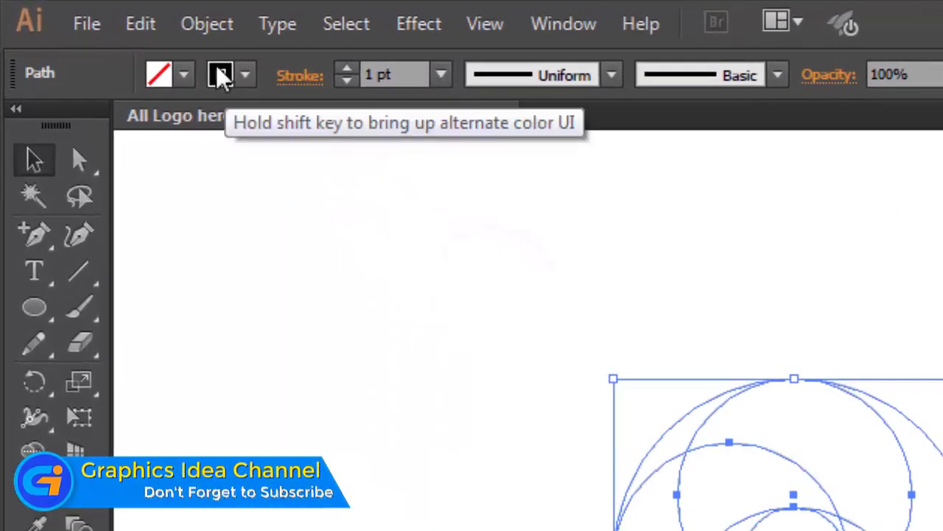
click(140, 24)
click(171, 162)
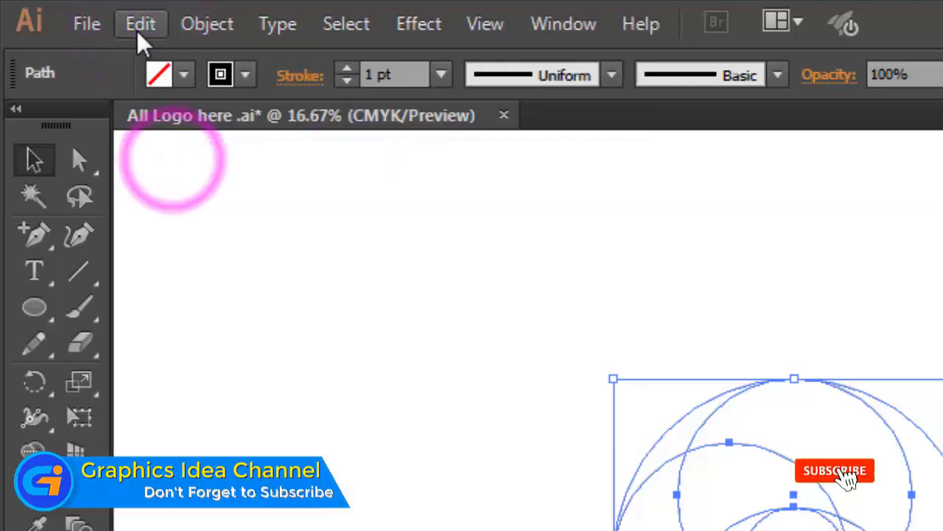
click(140, 24)
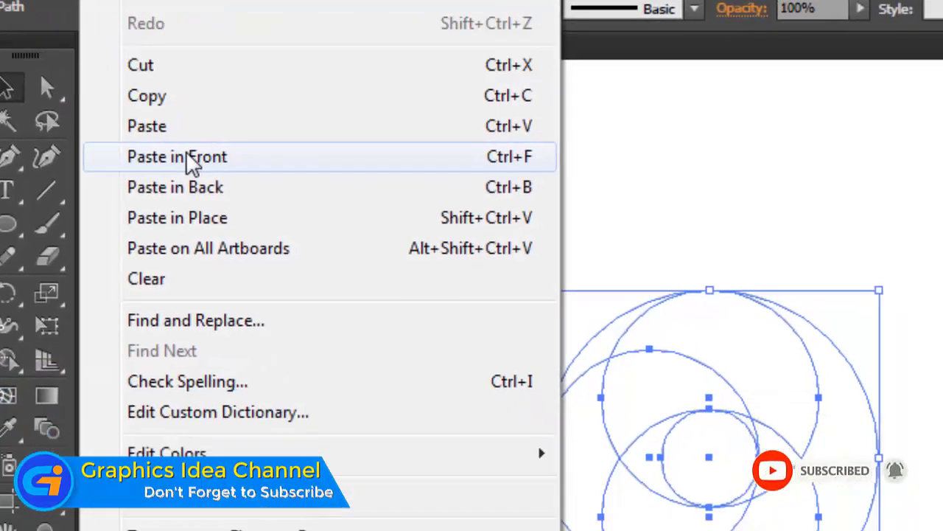
click(235, 237)
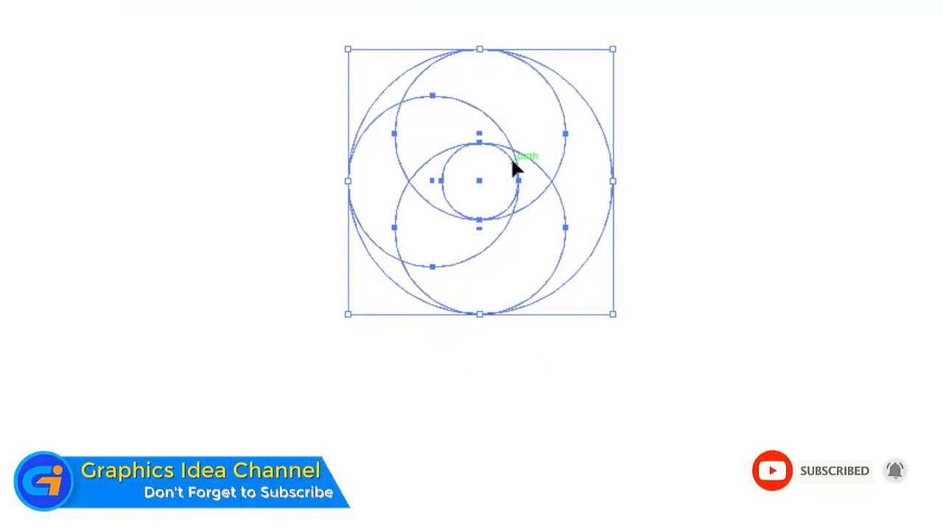
Step: Move the pasted set straight down until its top meets the original small circle's bottom edge, and reflect it about the vertical axis
drag(511, 156, 550, 326)
scroll(657, 274, down, 4)
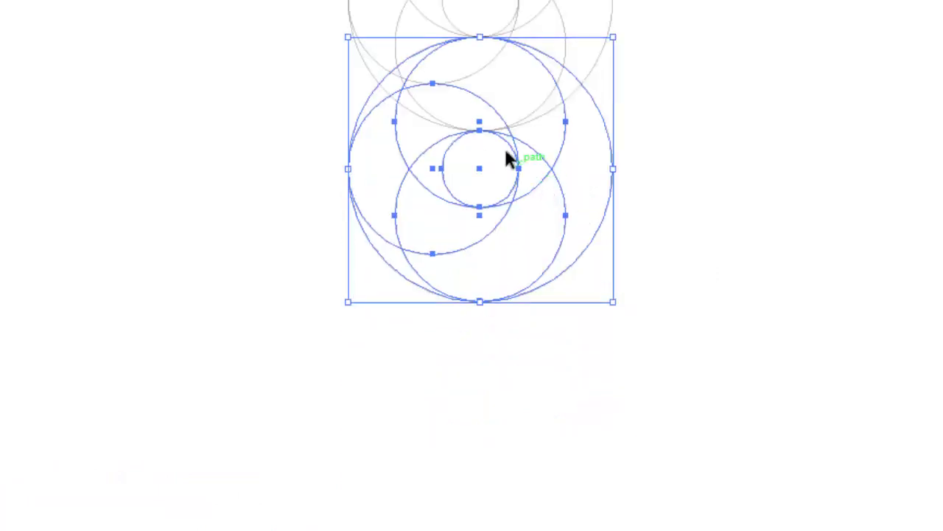
right_click(514, 130)
mouse_move(586, 405)
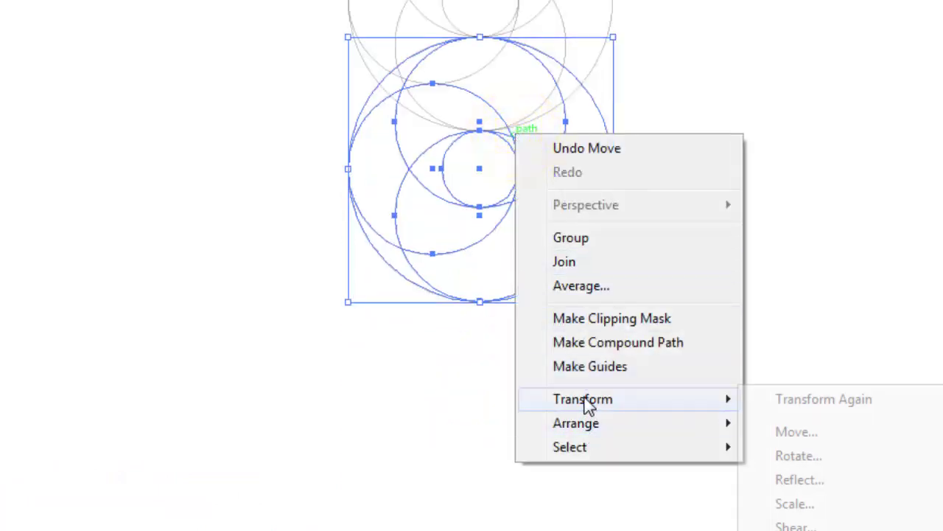
click(823, 480)
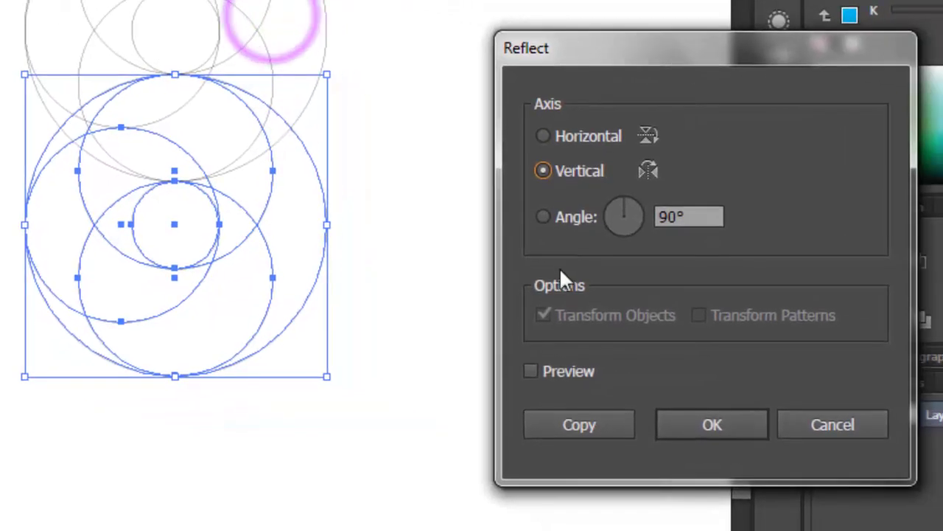
click(316, 382)
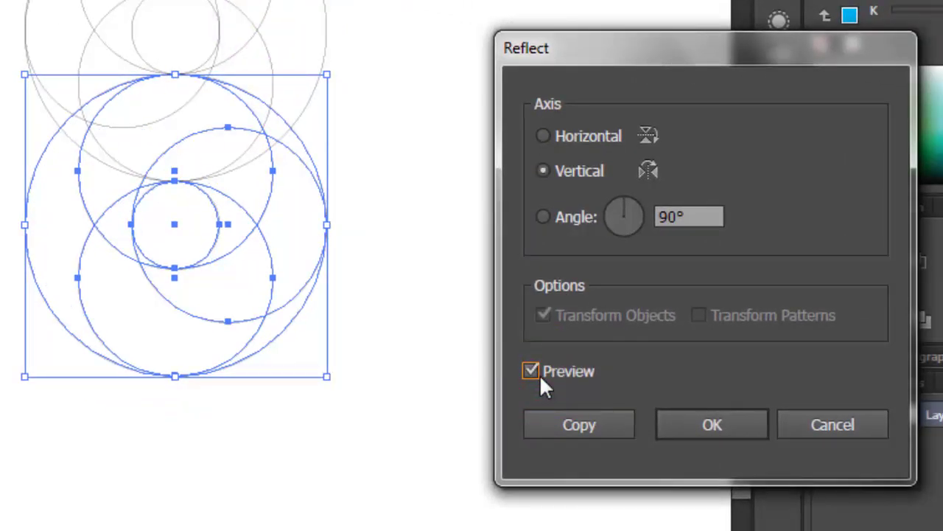
click(702, 431)
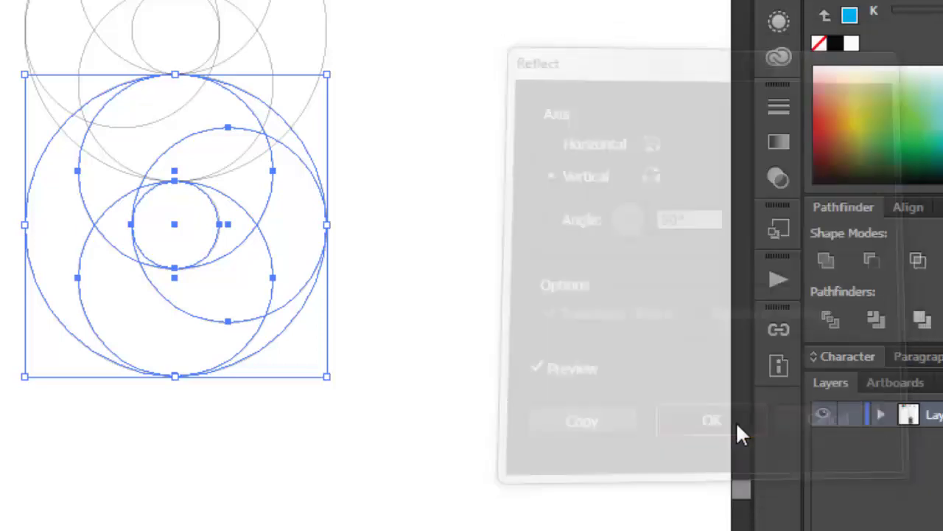
click(528, 240)
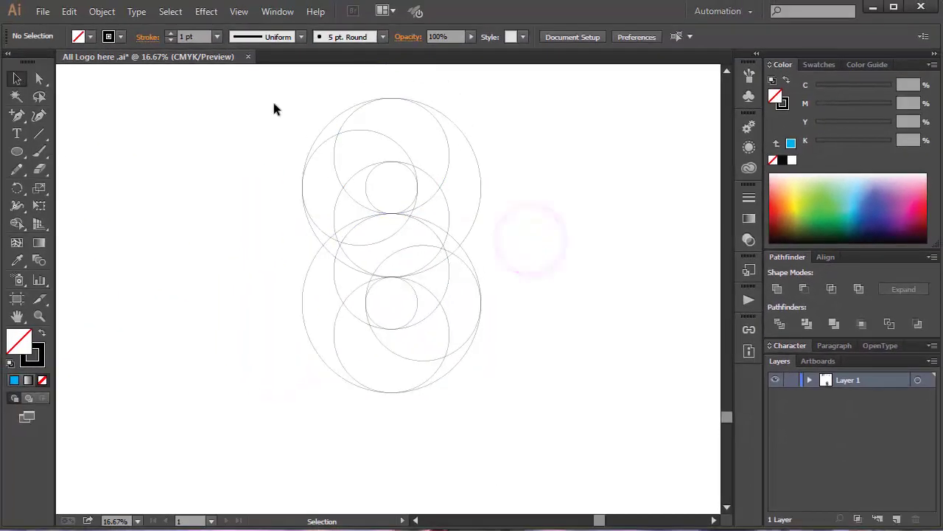
Step: Select both circle sets and use Shape Builder to merge the upper set's outer right crescent with the overlap regions between the two centre circles
drag(274, 101, 483, 402)
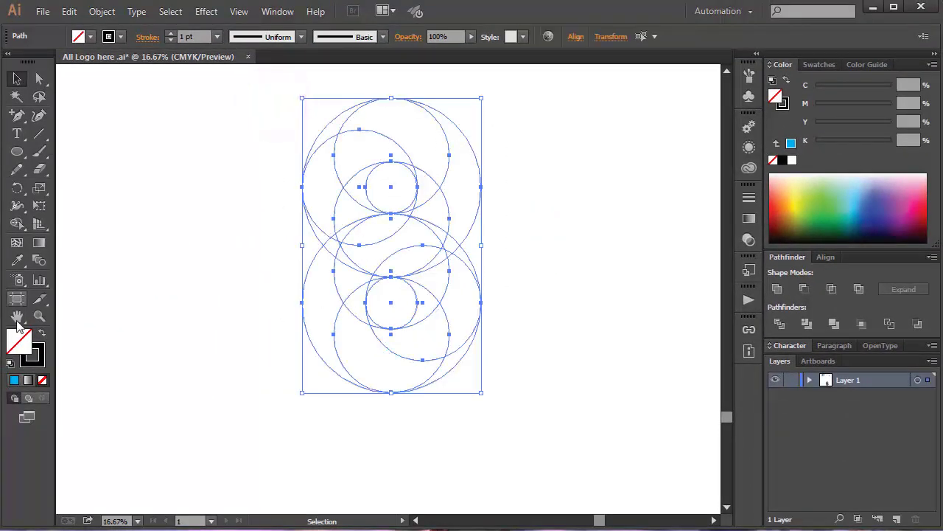
click(19, 224)
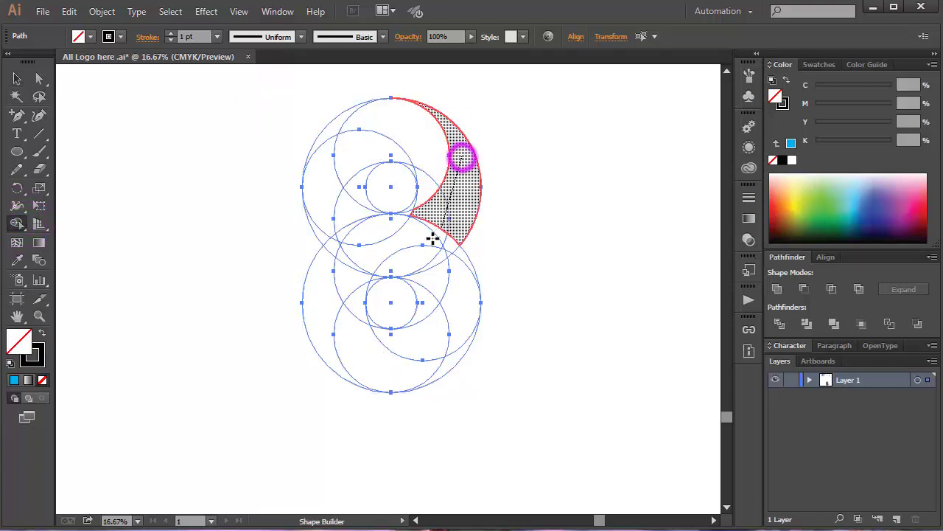
mouse_move(432, 237)
mouse_down()
mouse_move(458, 224)
mouse_move(446, 248)
mouse_move(423, 257)
mouse_move(448, 247)
mouse_up()
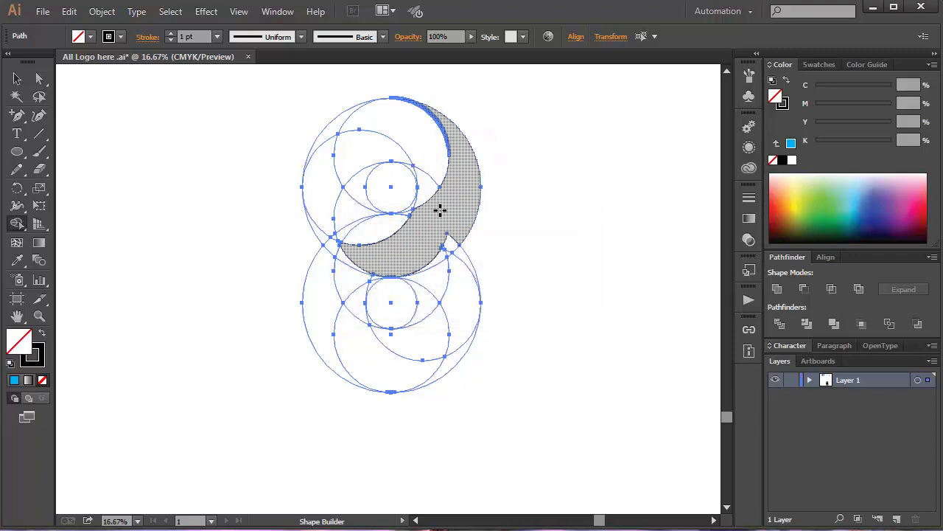
key(ctrl+plus)
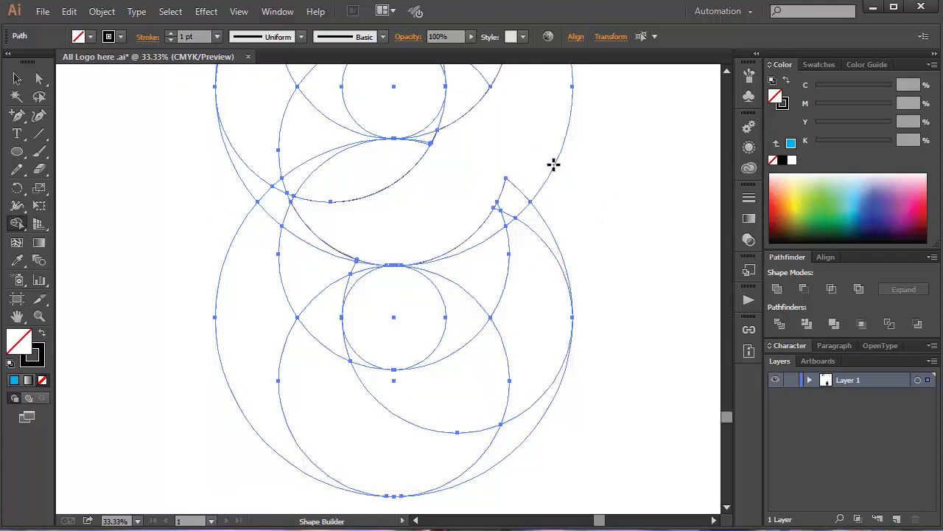
drag(543, 158, 497, 217)
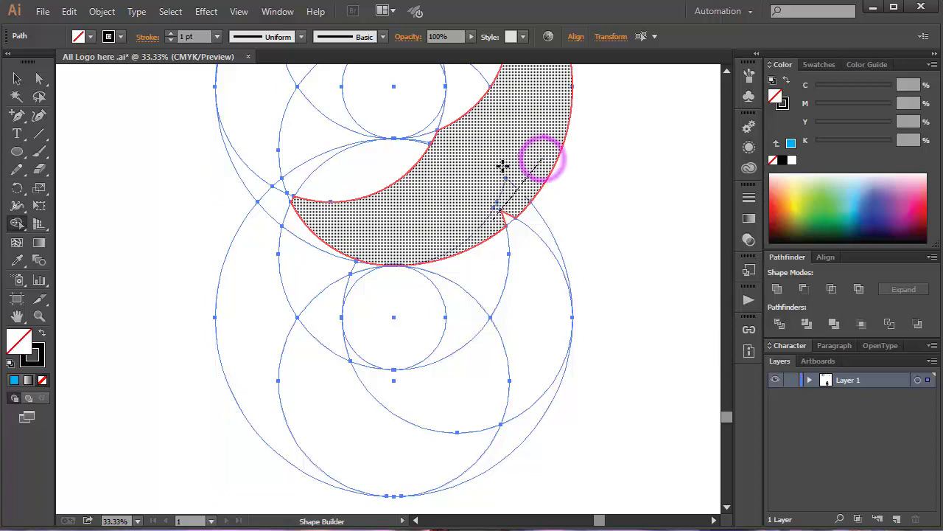
mouse_move(506, 138)
mouse_down()
mouse_move(409, 166)
mouse_move(392, 157)
mouse_up()
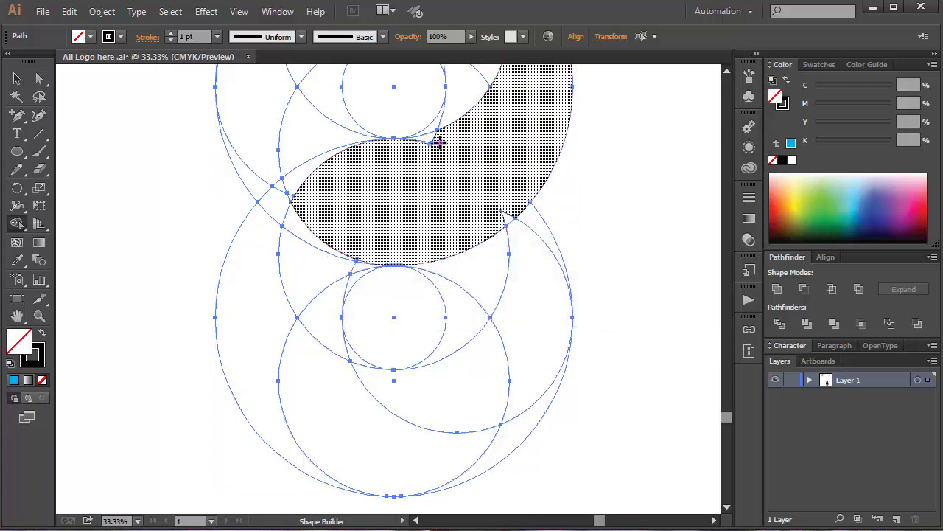
Step: Extend the merged shape into the lower set's outer left crescent and absorb the remaining slivers to complete a smooth S-shaped band
mouse_move(306, 178)
mouse_down()
mouse_move(394, 157)
mouse_move(421, 139)
mouse_move(270, 210)
mouse_up()
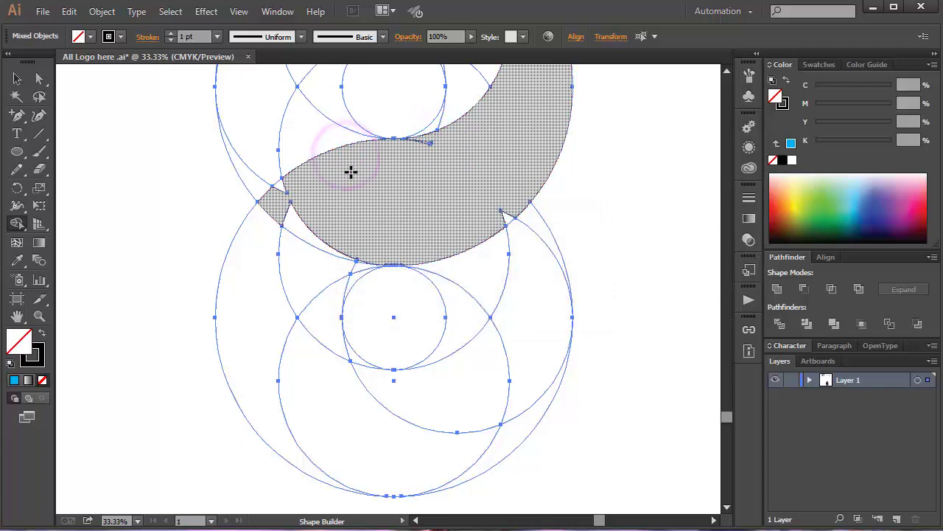
drag(349, 200, 250, 284)
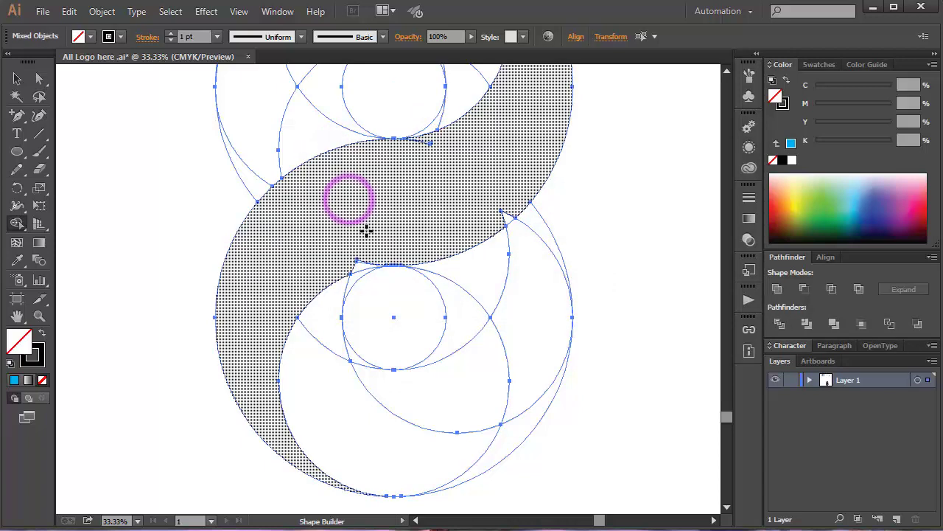
drag(394, 245, 370, 258)
drag(463, 216, 471, 214)
drag(529, 190, 503, 225)
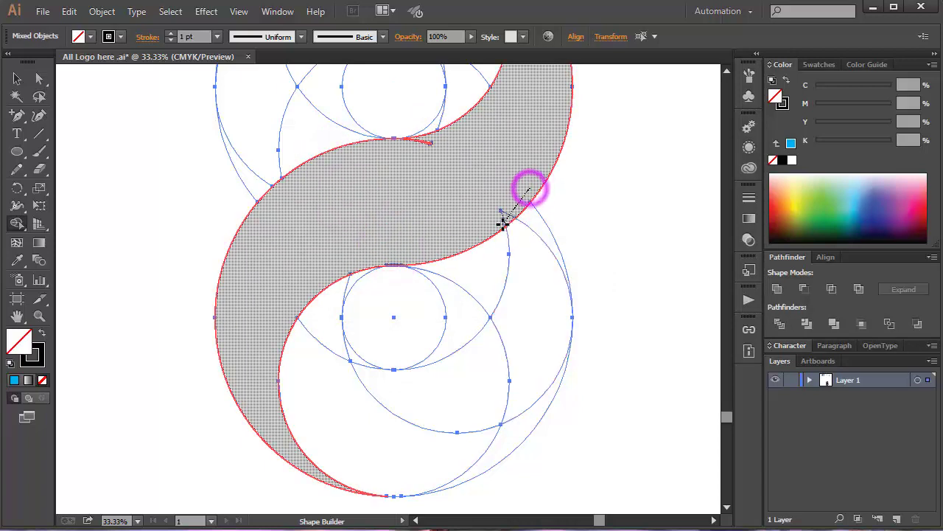
drag(438, 136, 406, 159)
Step: Merge the regions curling around the upper small circle into one crescent, and try extending it into the outer left region
scroll(432, 191, down, 1)
scroll(432, 186, up, 4)
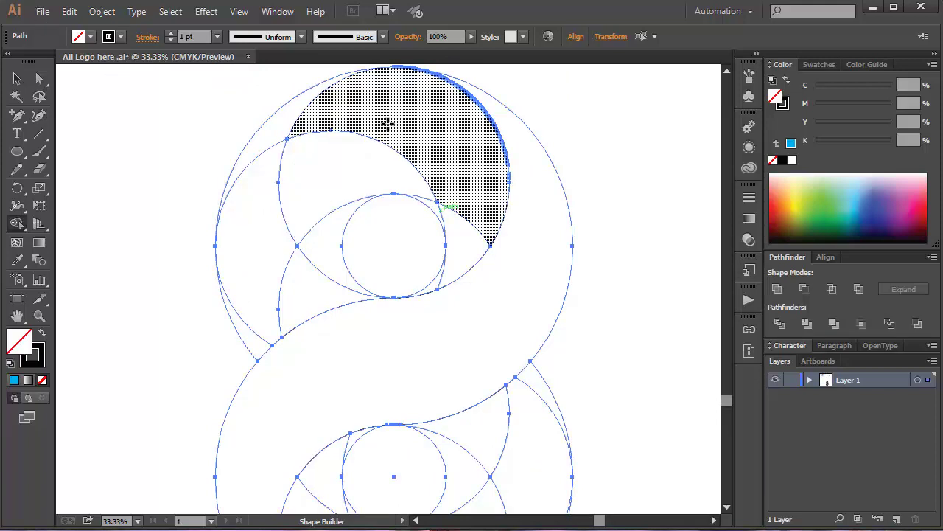
key(ctrl+minus)
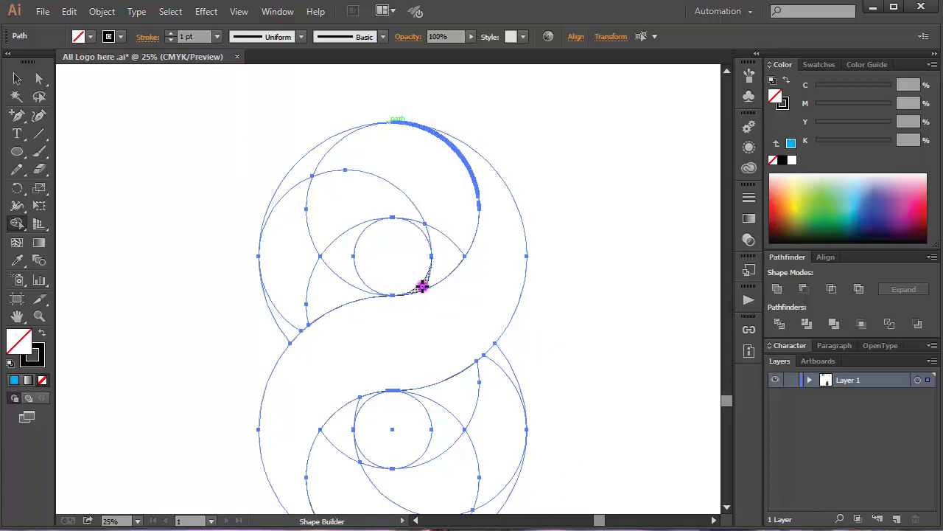
mouse_move(432, 282)
mouse_down()
mouse_move(446, 193)
mouse_move(416, 162)
mouse_move(311, 152)
mouse_move(346, 160)
mouse_move(320, 157)
mouse_up()
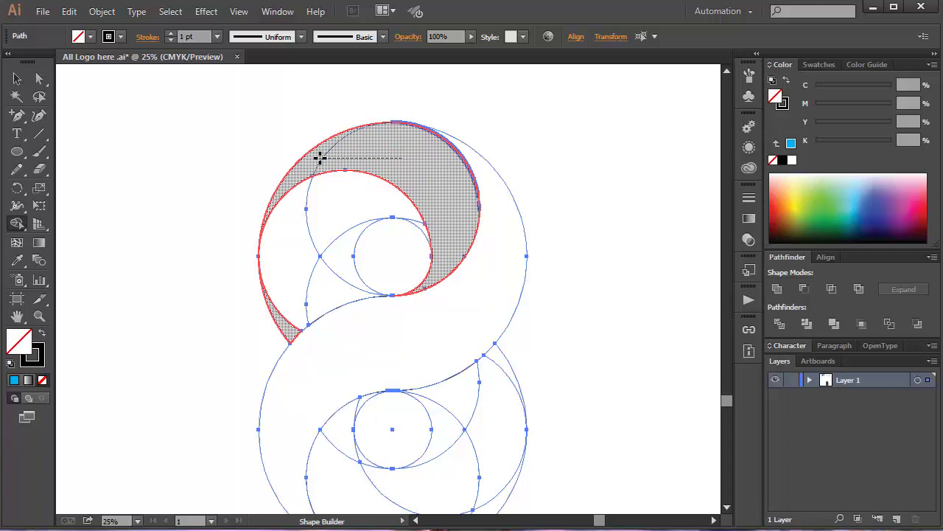
drag(320, 157, 331, 157)
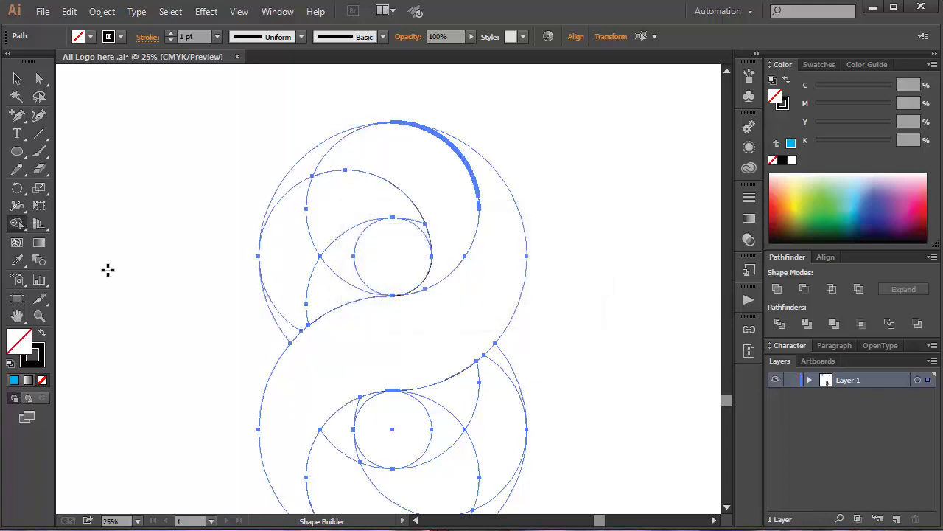
Step: Draw a short horizontal line segment across the contact point of the left circle and the upper large circle's left edge
key(ctrl+plus)
key(ctrl+plus)
key(ctrl+plus)
key(e)
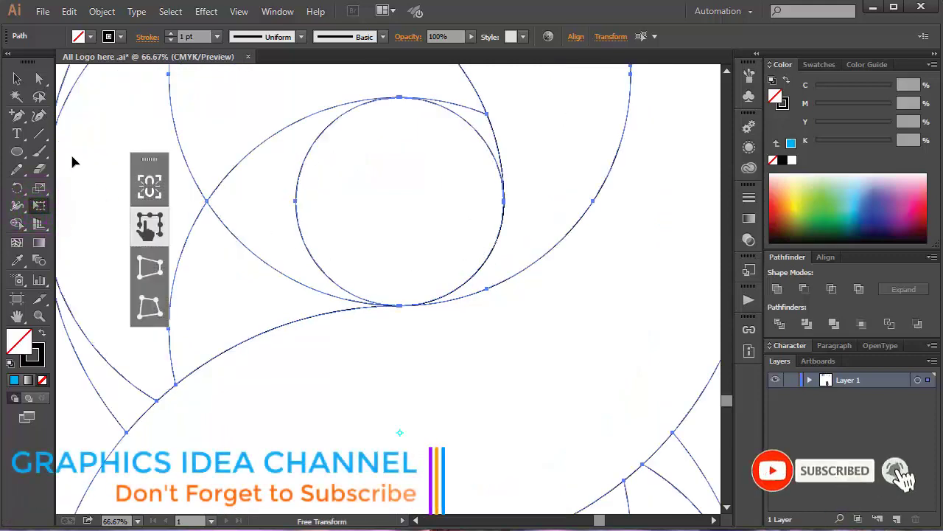
click(16, 79)
drag(234, 269, 524, 276)
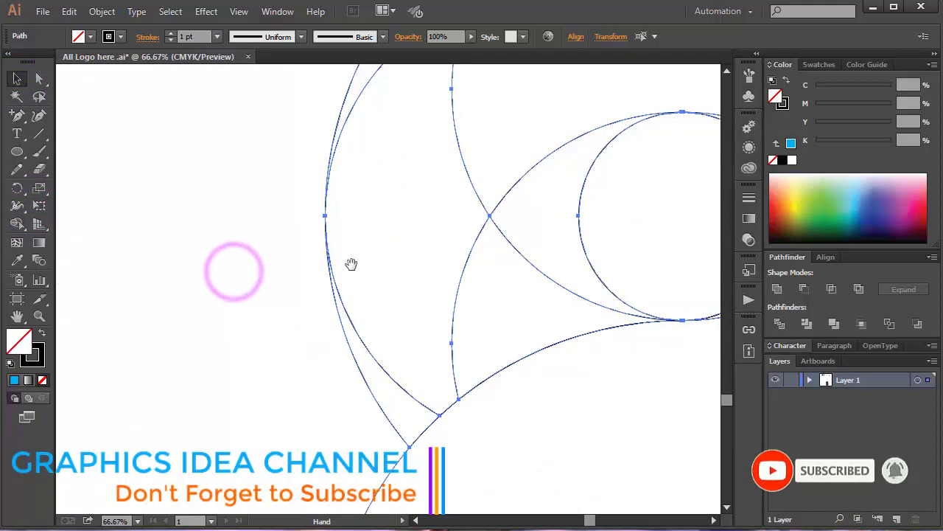
click(41, 134)
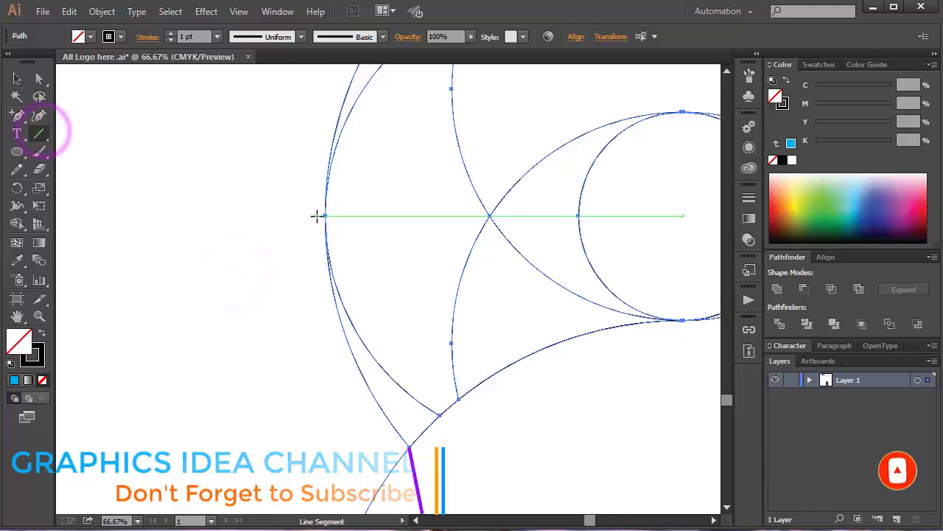
drag(322, 215, 329, 215)
click(15, 80)
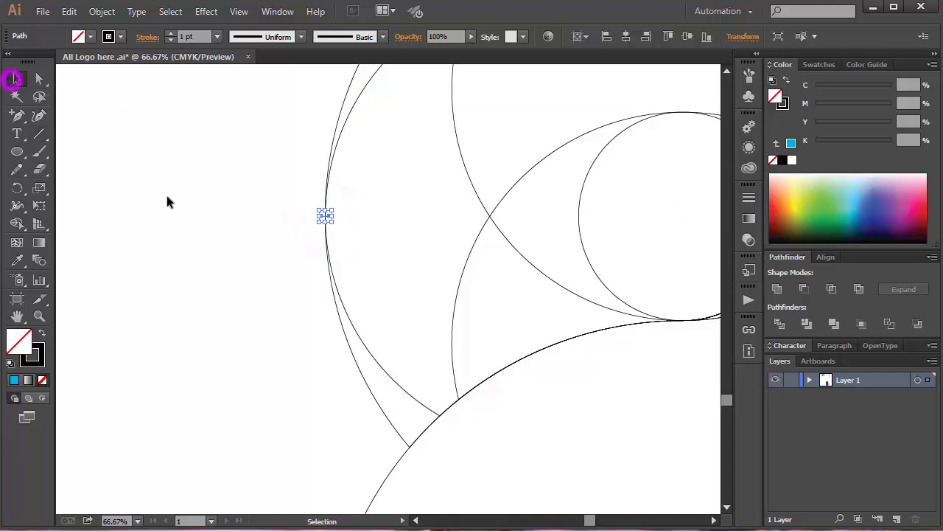
key(ctrl+minus)
click(358, 141)
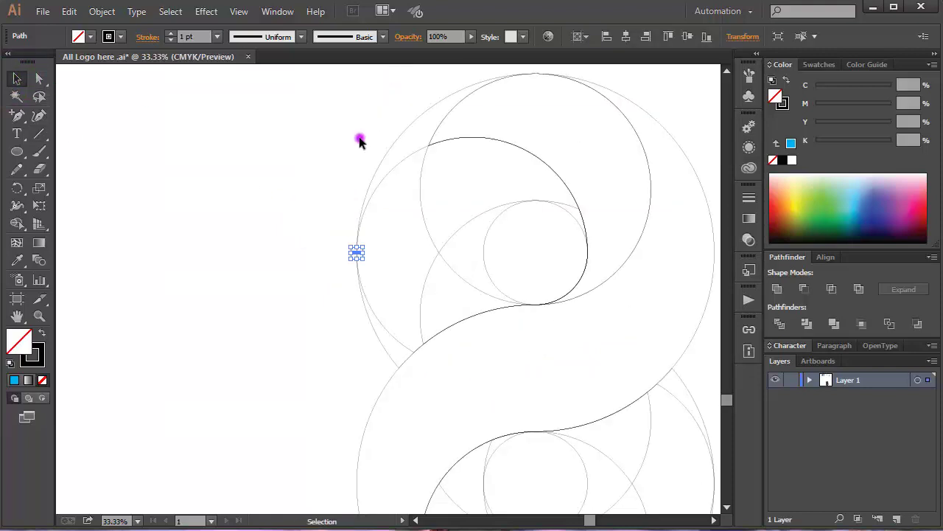
Step: Select both circle sets and use Shape Builder to merge the crescent around the upper small circle with the outer upper-left region
drag(324, 89, 701, 486)
drag(629, 263, 392, 350)
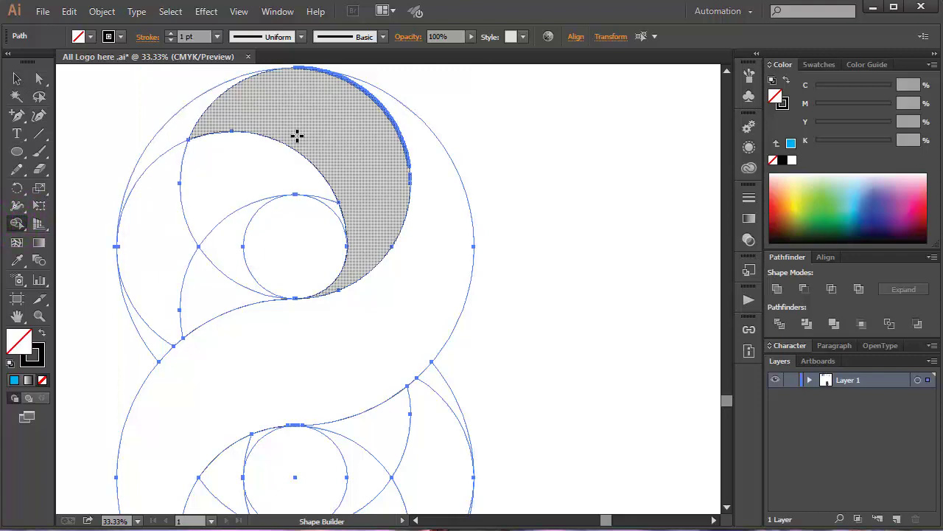
drag(285, 127, 185, 125)
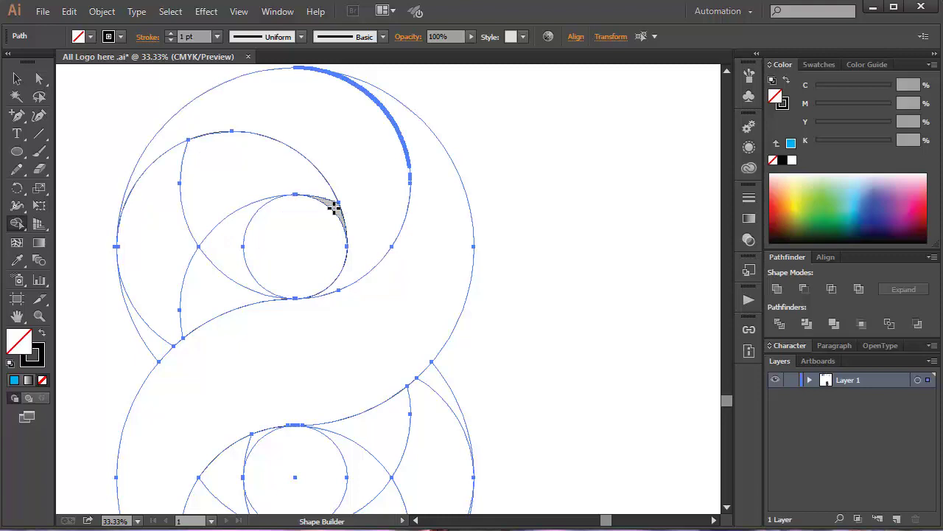
Step: Merge the regions between the upper crescent and small circle with the left circle's pieces and outer left sliver into one curled band
drag(334, 208, 311, 194)
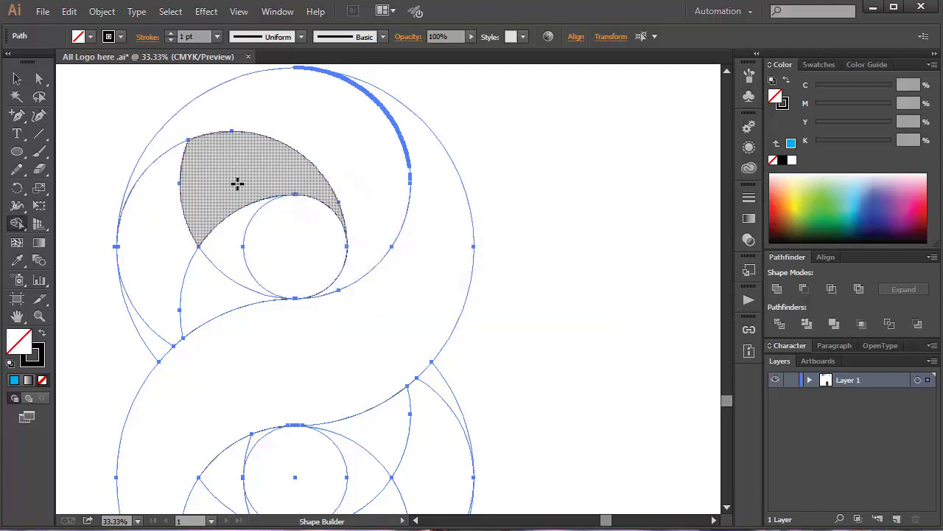
drag(229, 185, 163, 241)
drag(158, 263, 157, 340)
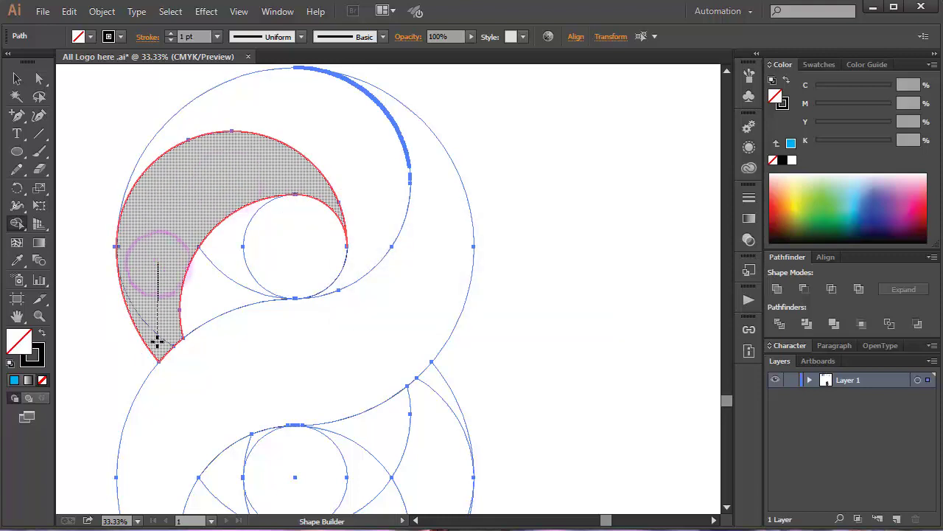
Step: Use Shape Builder to merge the two remaining regions left of the upper small circle into one leaf-like shape
key(w)
click(236, 226)
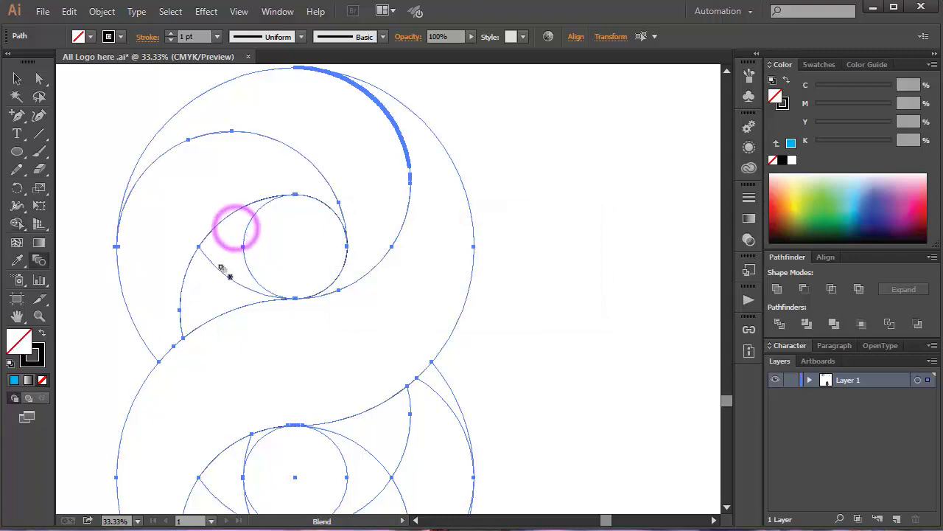
click(17, 79)
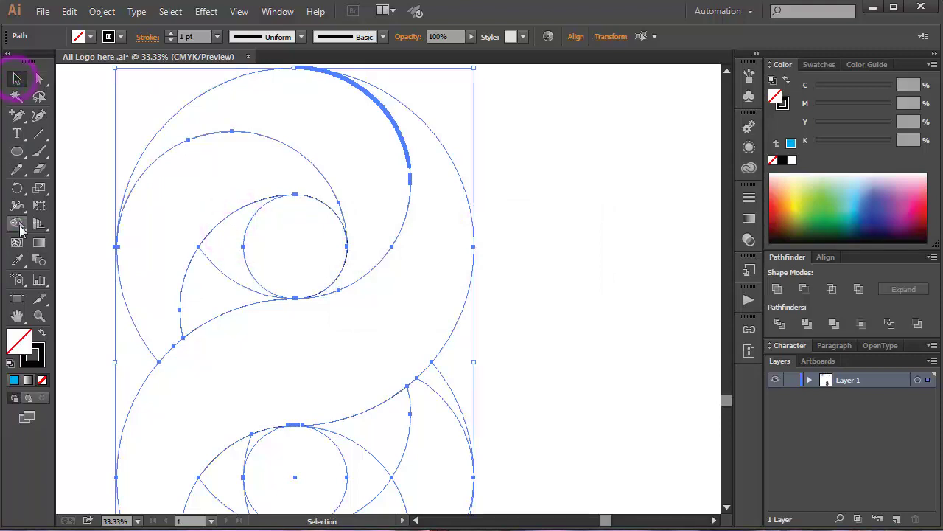
click(18, 223)
drag(216, 257, 198, 299)
Step: Merge the regions curling around the left of the lower small circle into one crescent, and try extending it into the outer lower-right region
scroll(263, 276, down, 3)
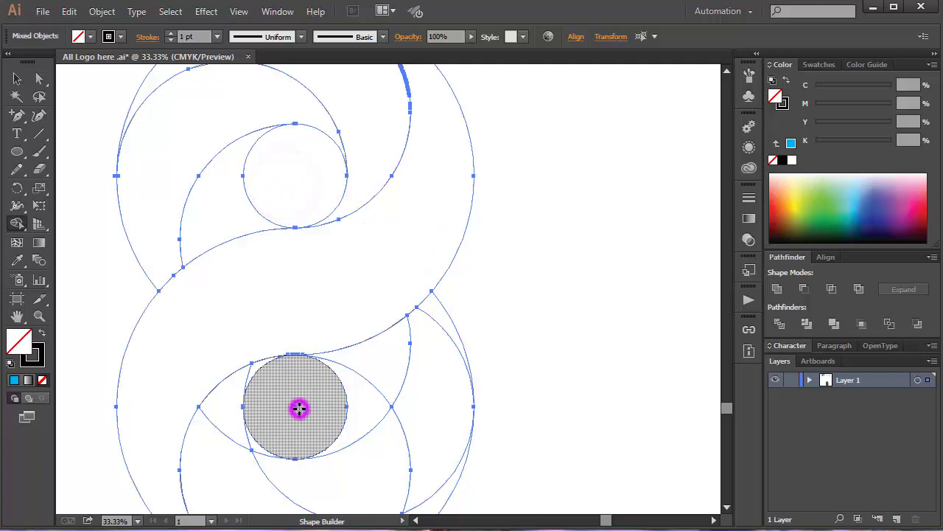
scroll(413, 312, down, 2)
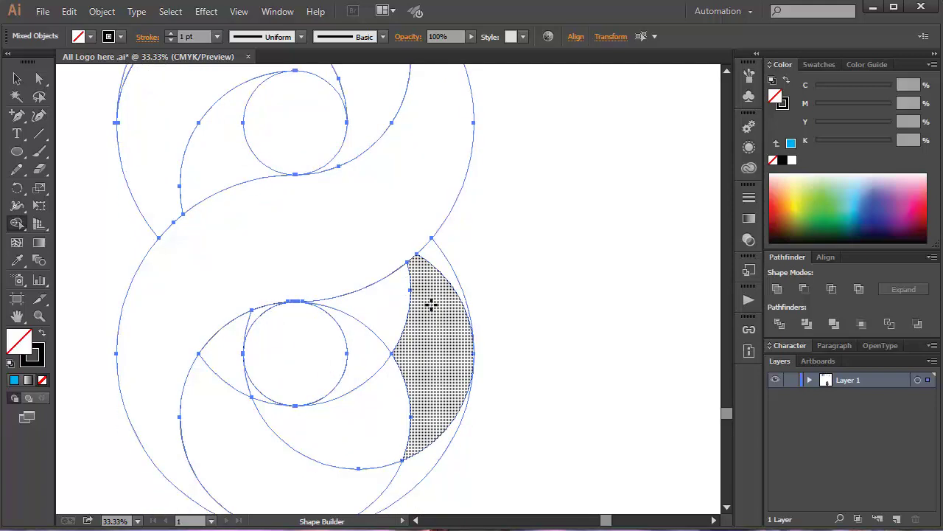
scroll(427, 295, down, 1)
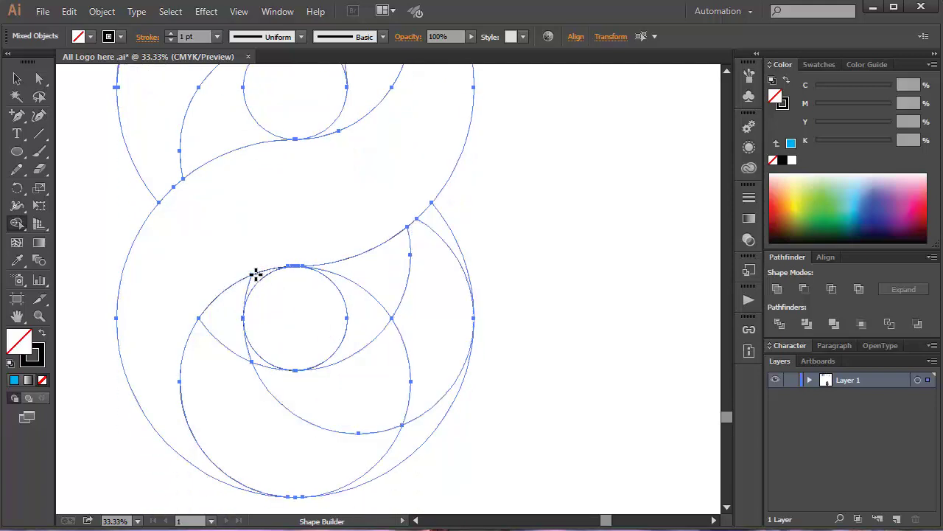
mouse_move(258, 278)
mouse_down()
mouse_move(210, 337)
mouse_move(226, 322)
mouse_up()
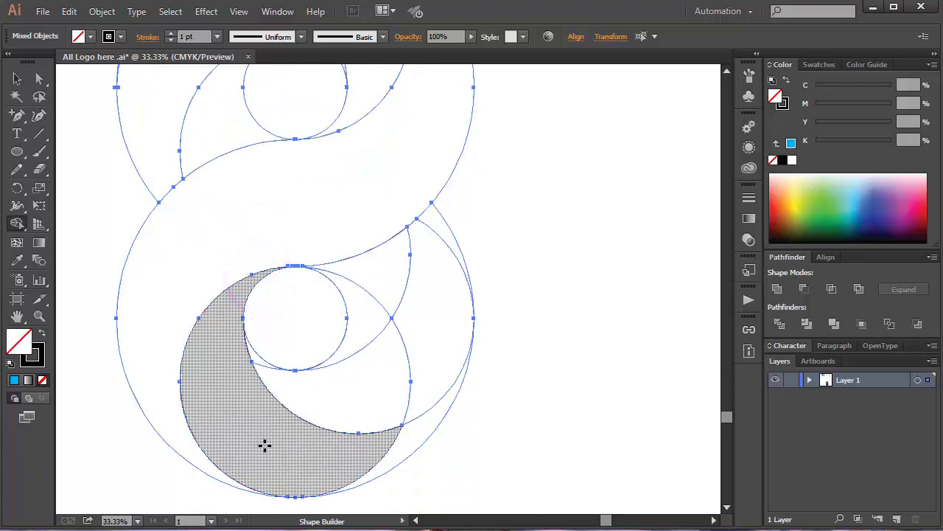
mouse_move(264, 443)
mouse_down()
mouse_move(356, 470)
mouse_move(398, 457)
mouse_move(331, 464)
mouse_up()
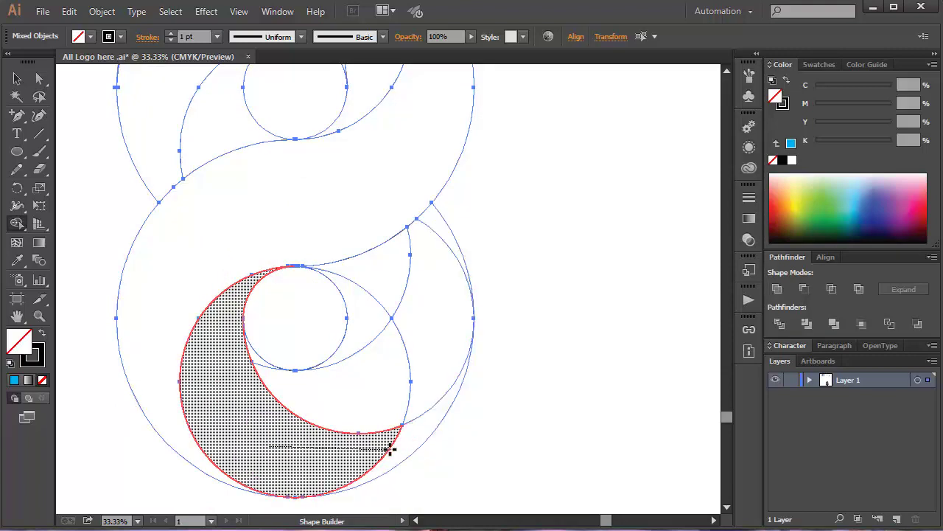
drag(391, 450, 344, 453)
drag(244, 396, 241, 392)
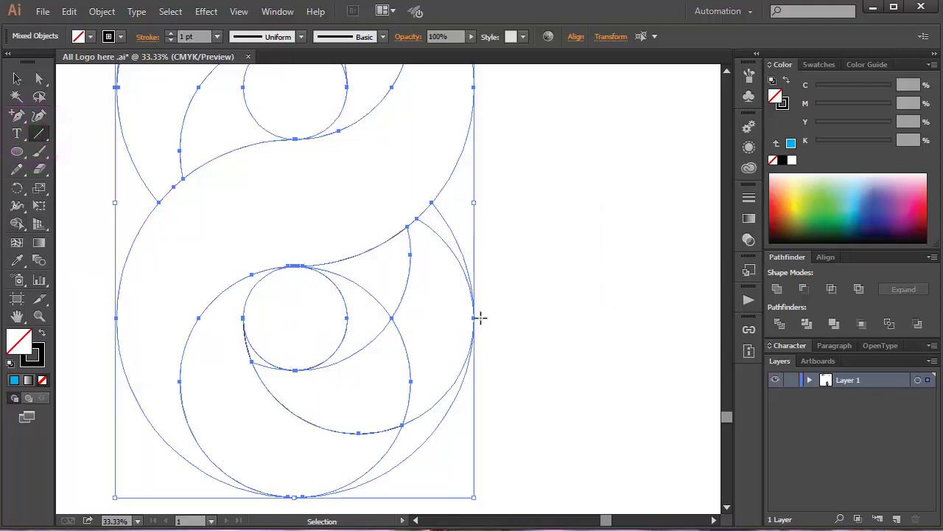
Step: Draw a short horizontal line segment across the contact point on the lower large circle's right edge
key(ctrl+plus)
key(ctrl+plus)
key(ctrl+plus)
key(ctrl+plus)
drag(505, 328, 211, 255)
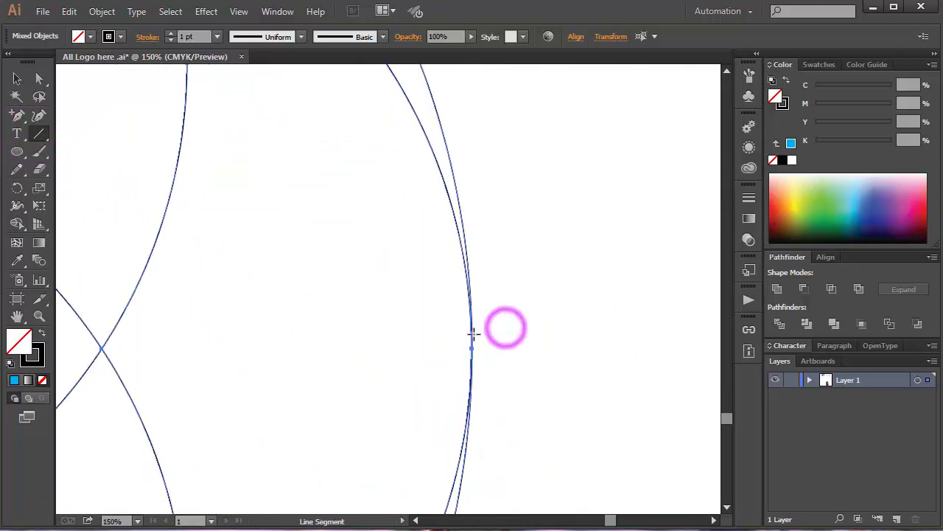
drag(467, 348, 478, 348)
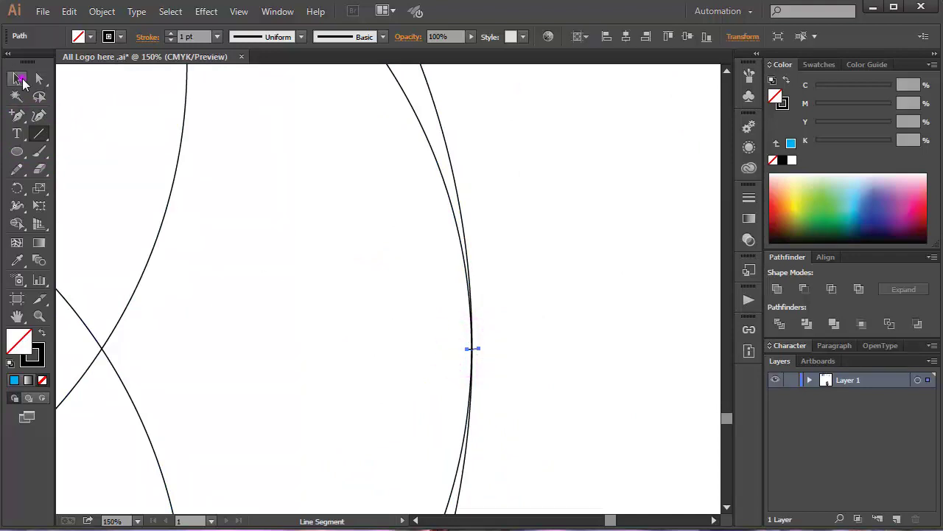
Step: Select all the shapes and use Shape Builder to merge the lower crescent with the outer lower-right region
key(ctrl+minus)
key(ctrl+minus)
key(ctrl+minus)
key(ctrl+minus)
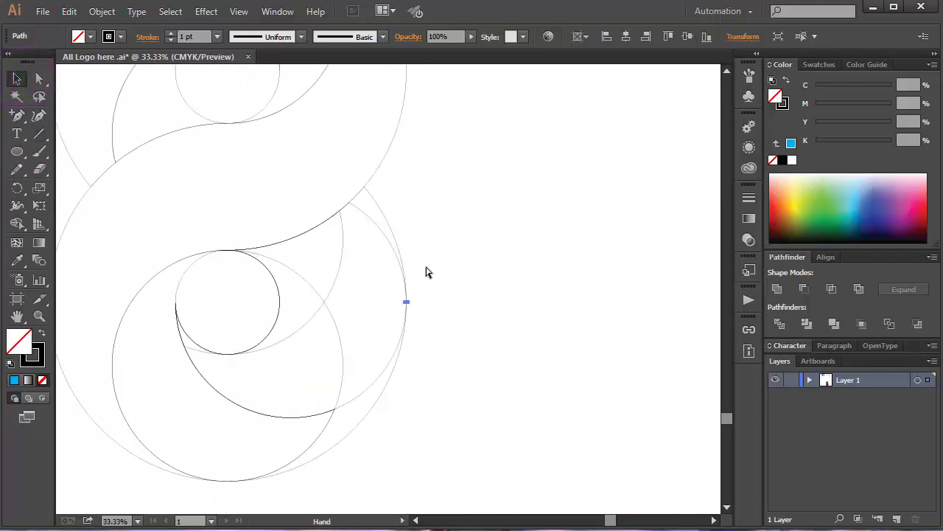
drag(427, 270, 506, 377)
drag(111, 90, 502, 473)
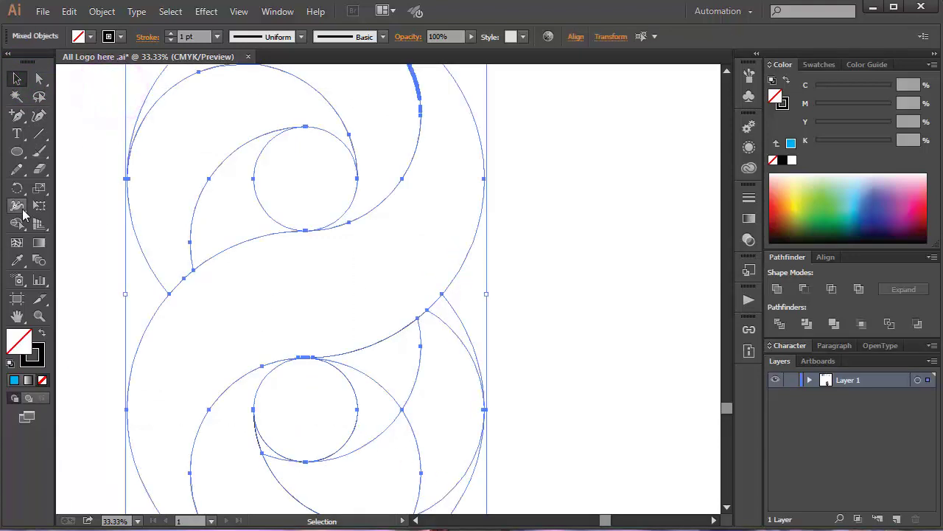
click(17, 223)
scroll(320, 246, down, 3)
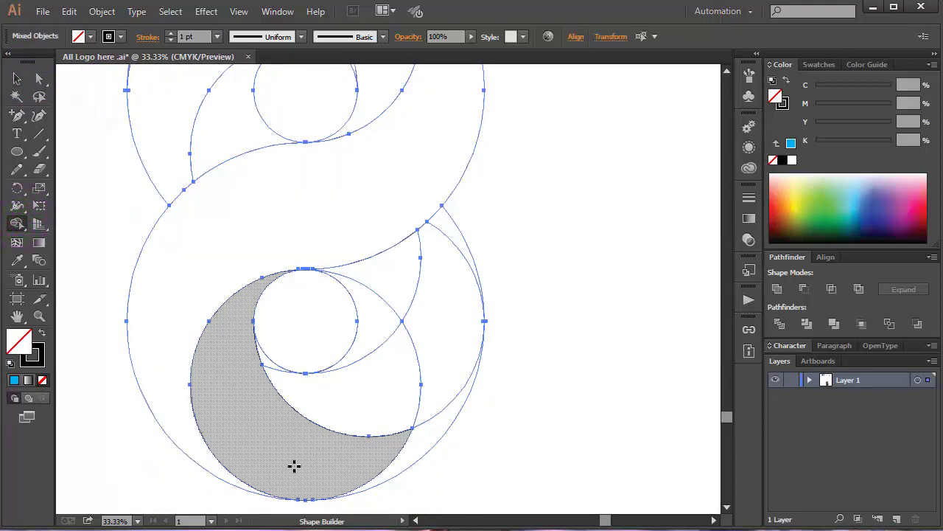
mouse_move(298, 466)
mouse_down()
mouse_move(423, 448)
mouse_move(379, 453)
mouse_up()
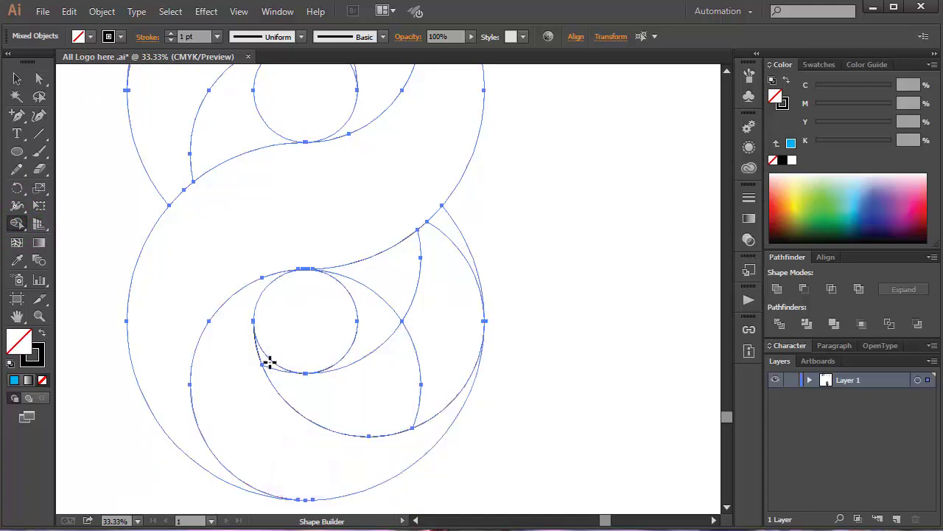
Step: Merge the regions below and right of the lower small circle into a curled band, and the two remaining inner pieces into a leaf-like shape
drag(269, 362, 336, 396)
mouse_move(406, 385)
mouse_down()
mouse_move(436, 339)
mouse_move(444, 269)
mouse_up()
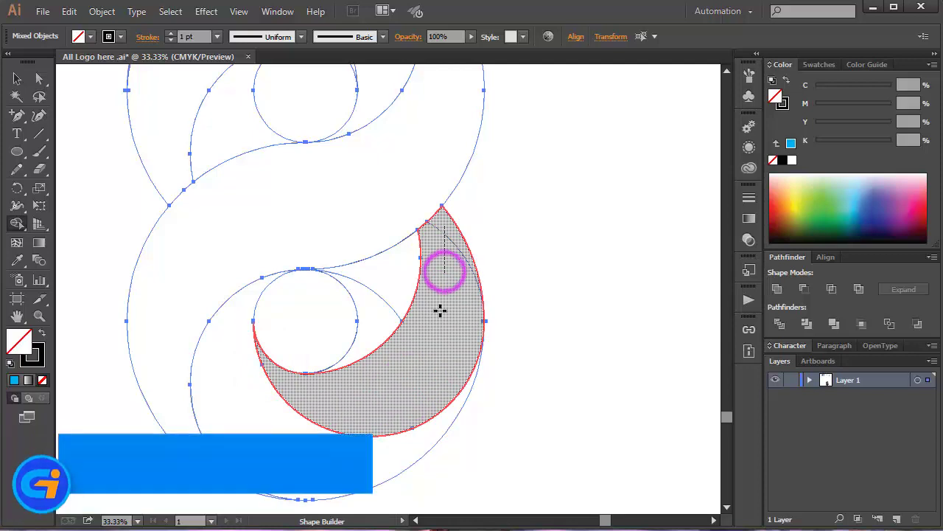
mouse_move(362, 332)
mouse_down()
mouse_move(386, 280)
mouse_move(389, 294)
mouse_up()
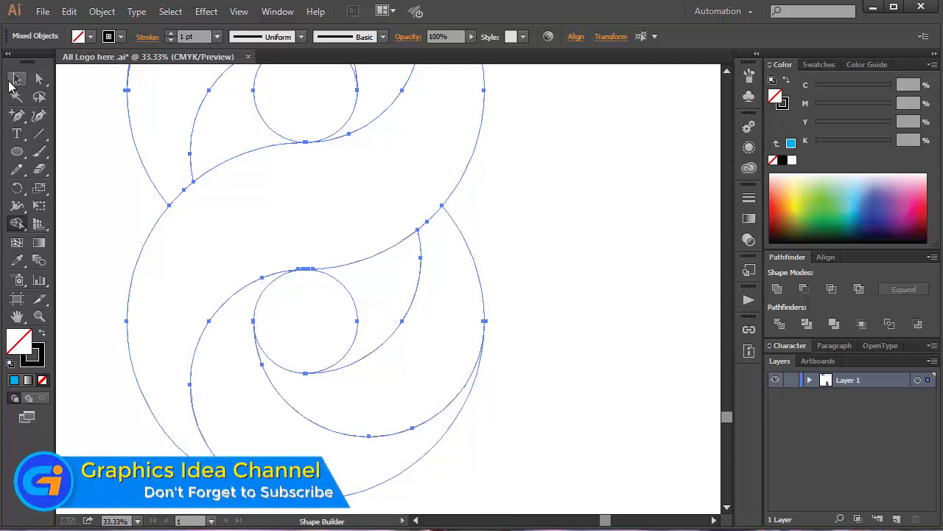
Step: Swap the fill and stroke of all the shapes so they have a black fill and no outline
click(16, 79)
click(42, 332)
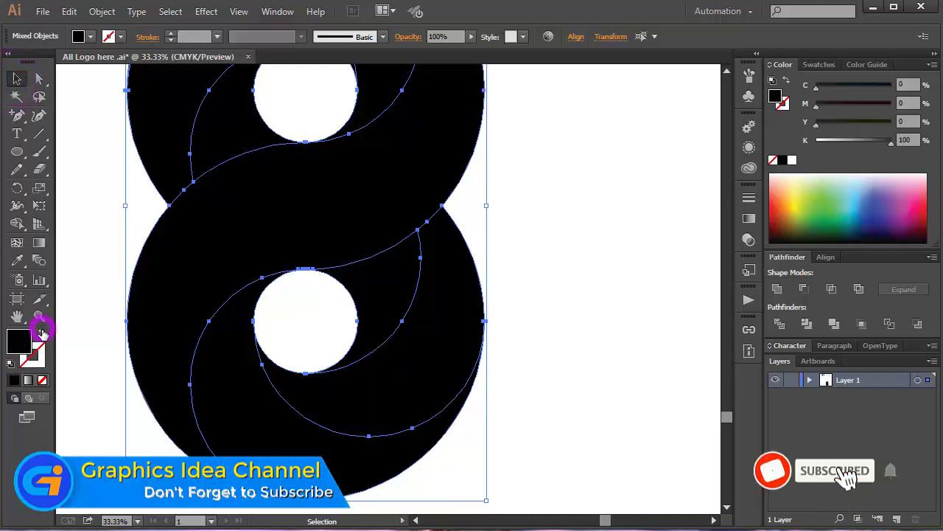
click(81, 298)
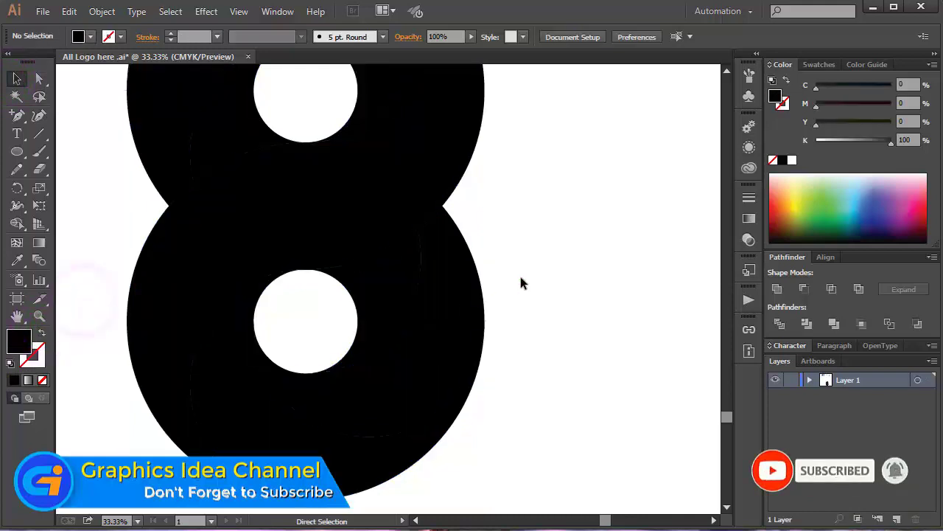
Step: Select the whole figure-eight logo and fill its shapes with the Orange, Yellow gradient preset
key(ctrl+0)
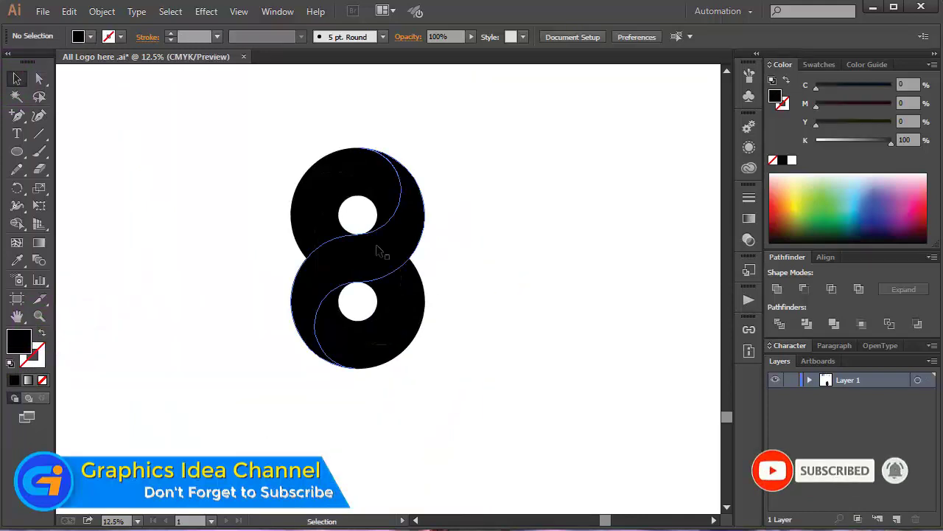
drag(253, 144, 430, 480)
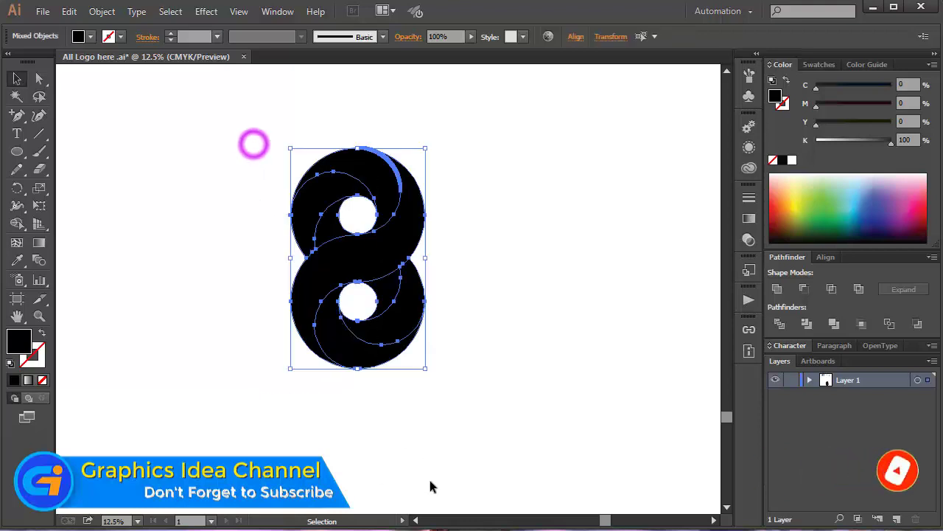
click(749, 220)
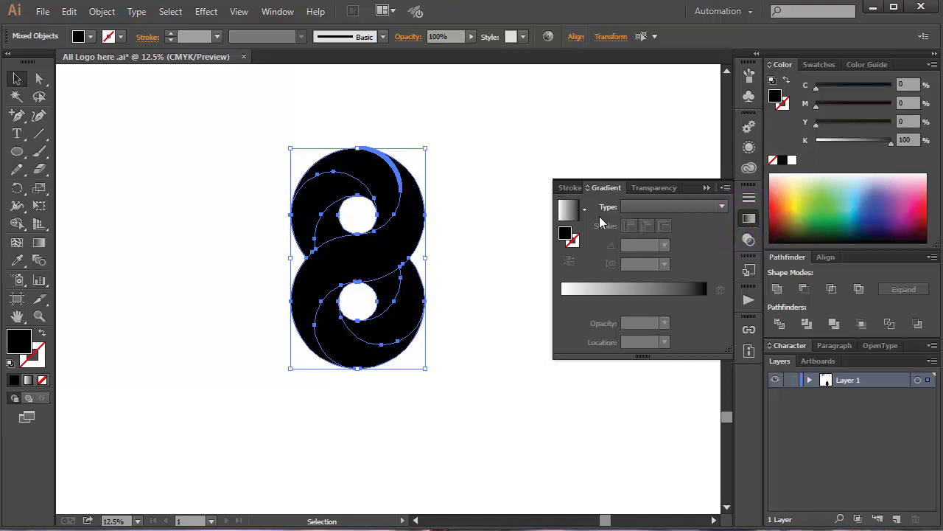
click(749, 218)
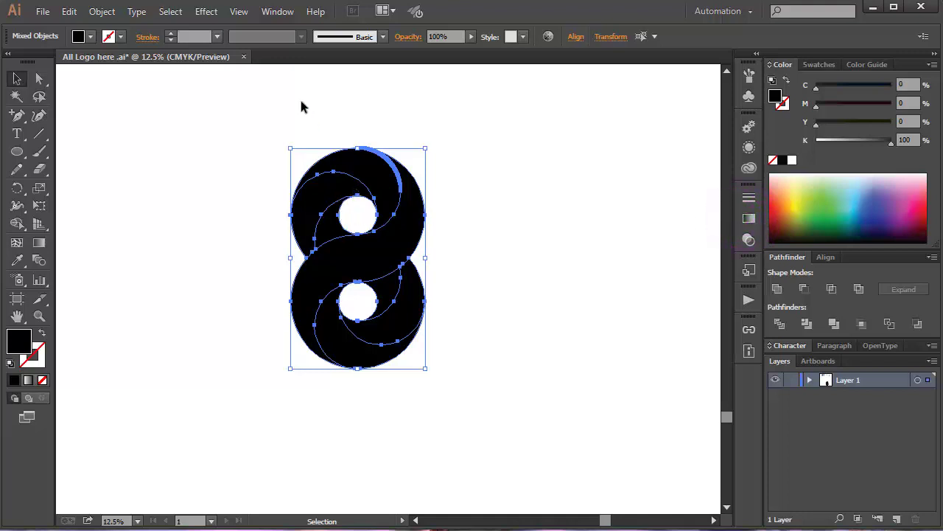
click(275, 13)
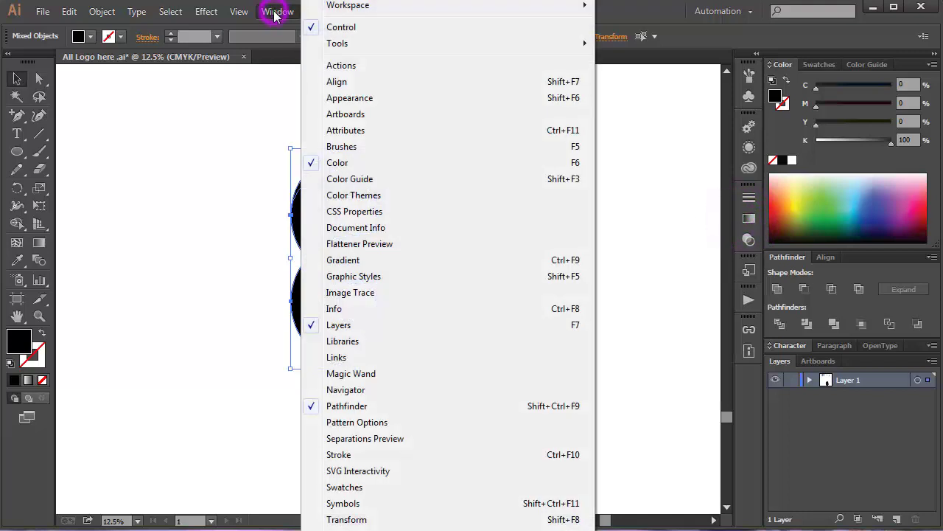
click(343, 261)
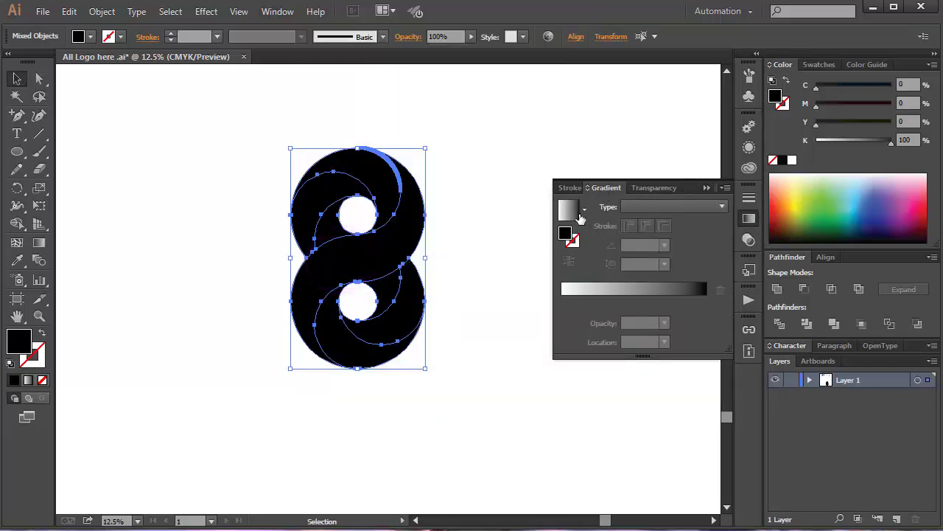
click(584, 210)
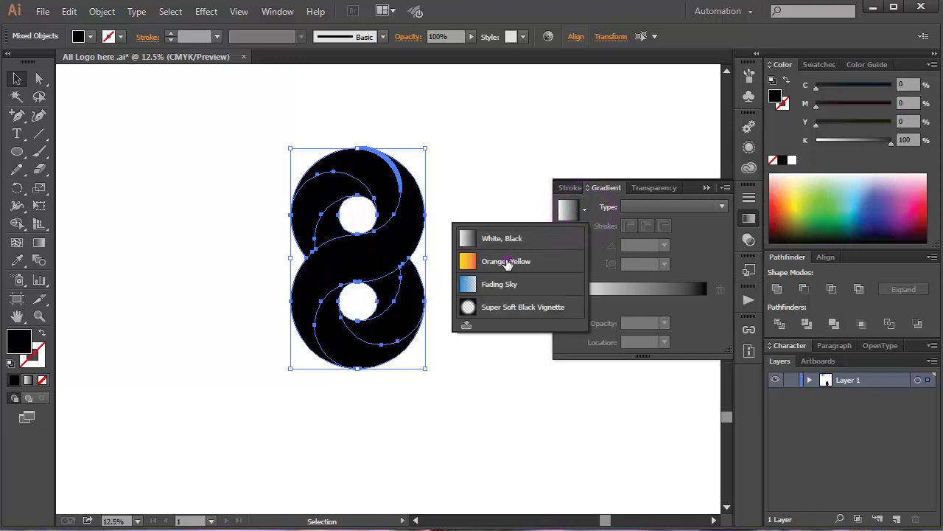
click(509, 261)
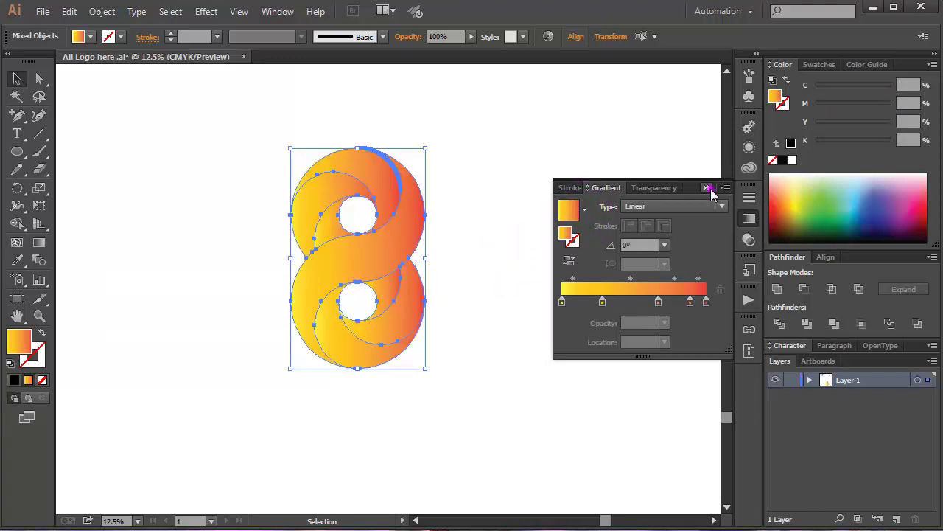
click(709, 188)
click(516, 226)
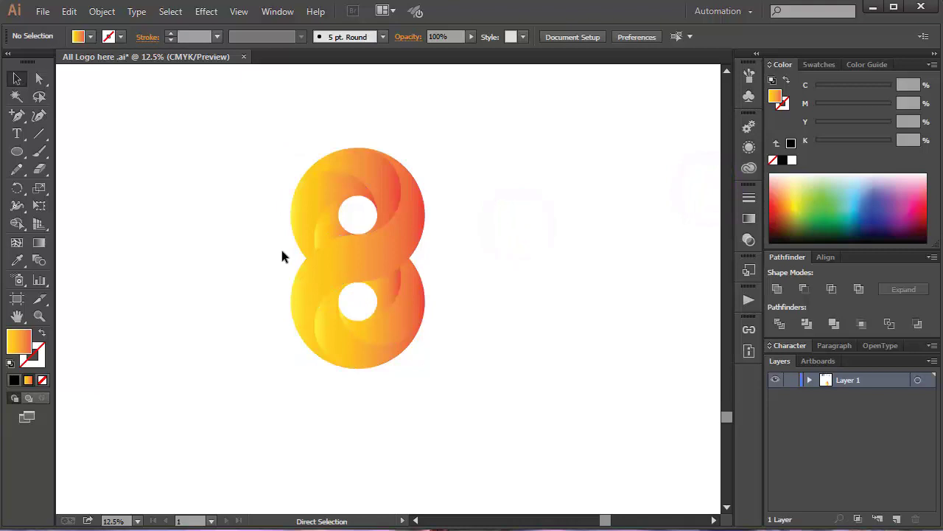
Step: Reverse the gradient of the outer curled band that wraps around the left and underside of the lower hole
key(ctrl+plus)
key(ctrl+plus)
key(ctrl+plus)
scroll(343, 264, up, 2)
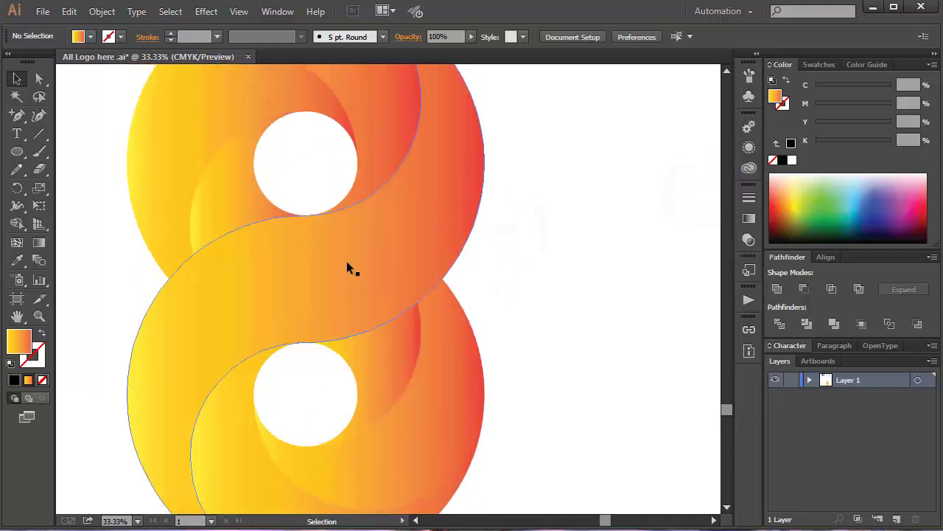
scroll(523, 256, up, 2)
scroll(553, 248, down, 3)
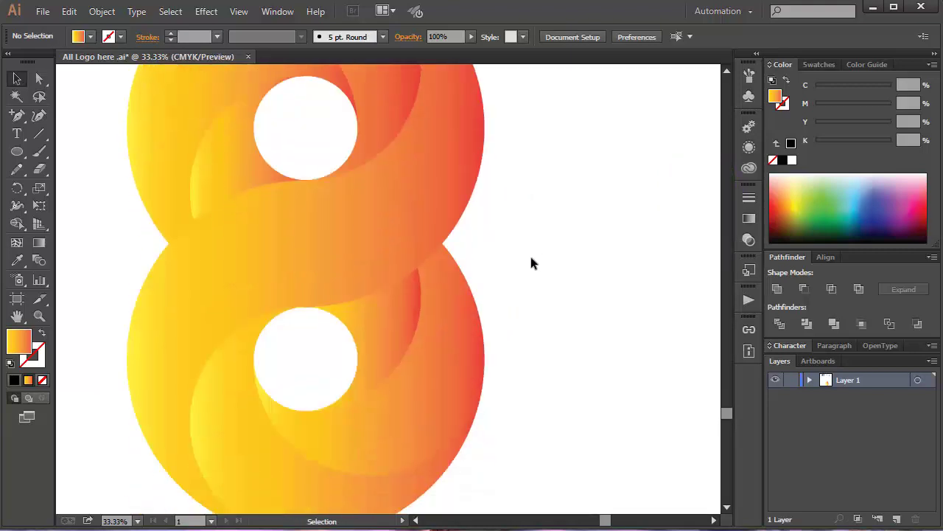
scroll(274, 451, down, 3)
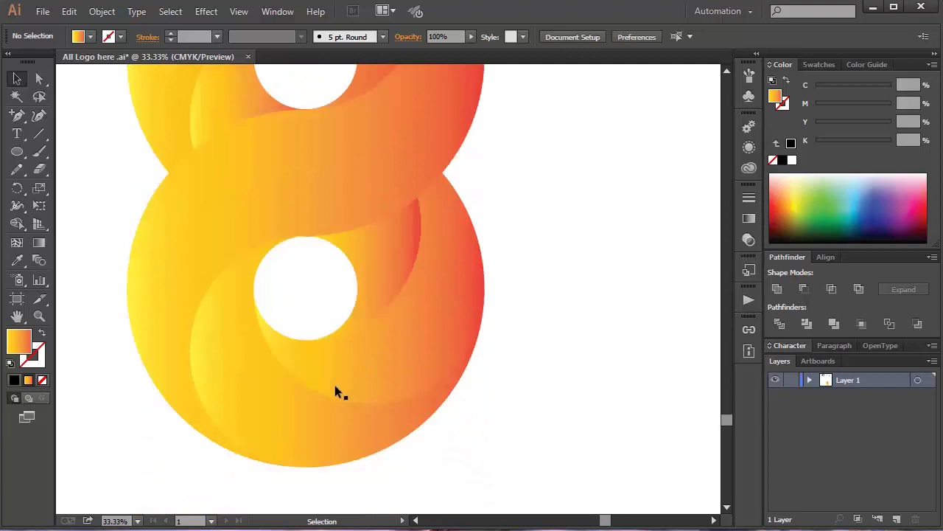
click(303, 391)
click(749, 218)
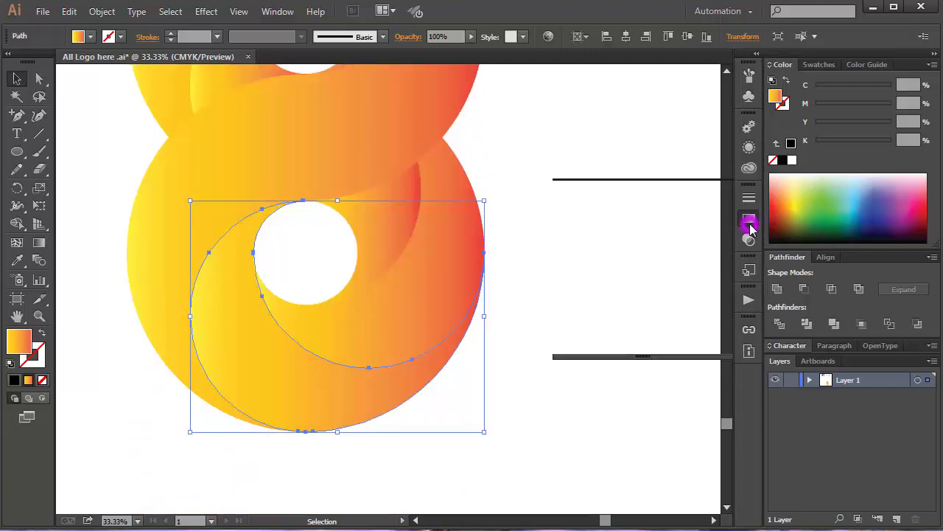
click(569, 261)
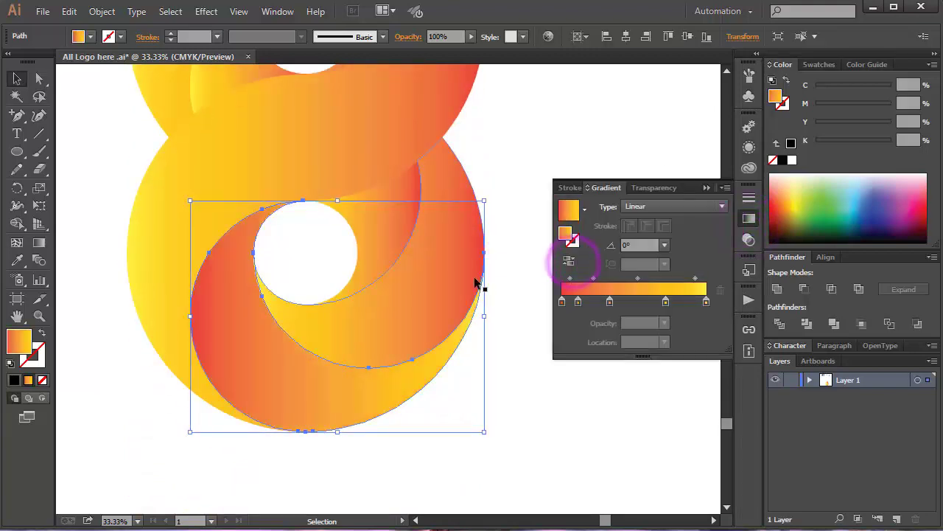
click(499, 213)
Step: Try reversing the gradient of the curled band right of the lower hole, and switch it back
click(444, 275)
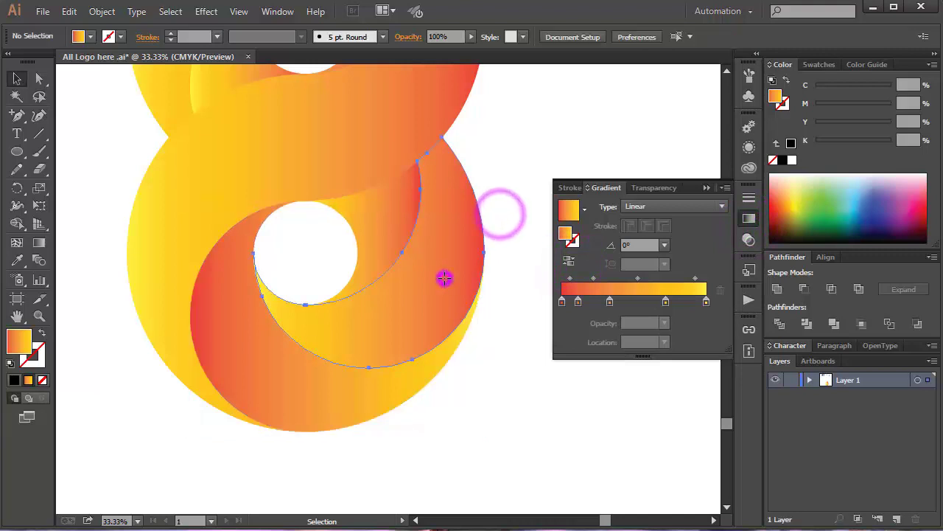
click(570, 263)
click(569, 262)
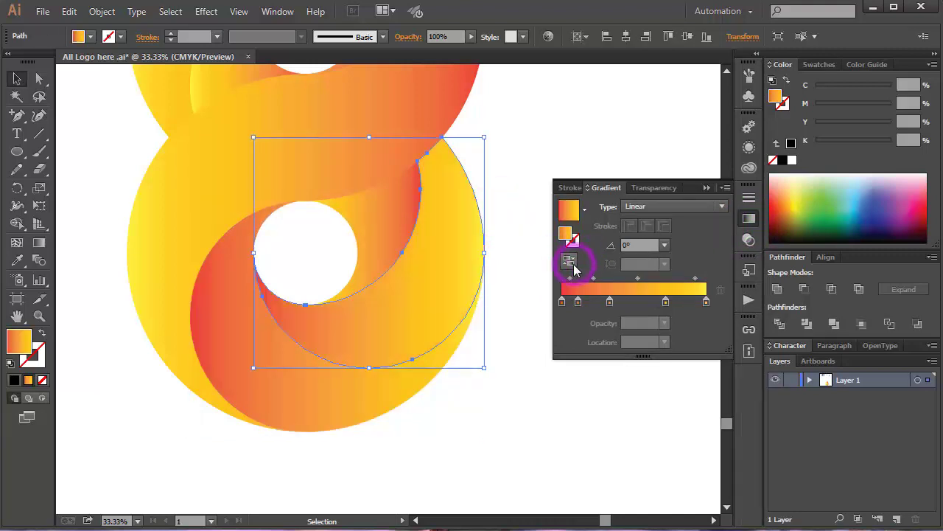
click(526, 182)
Step: Reverse the gradient of the small leaf-like shape beside the lower hole
click(402, 212)
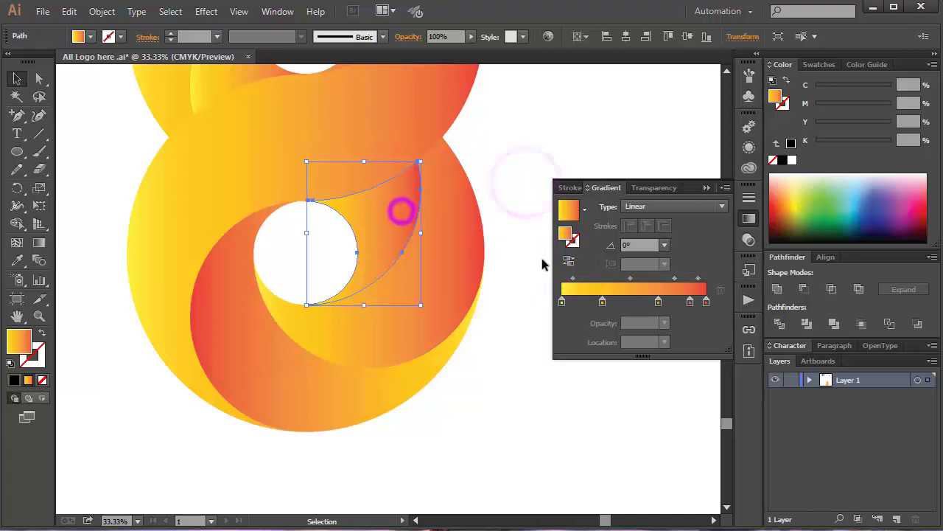
click(570, 263)
click(607, 96)
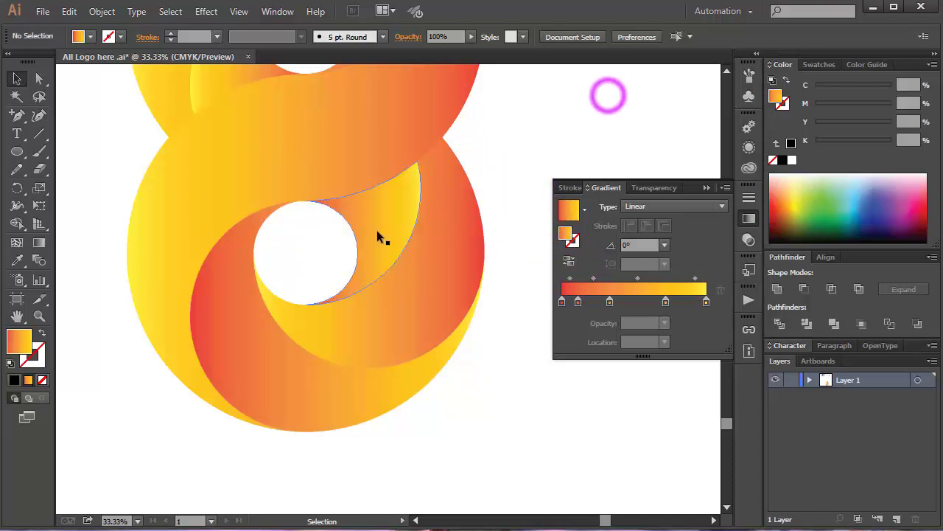
Step: Reverse the gradient of the outer curled band that wraps over the top and right of the upper hole
scroll(376, 233, up, 6)
click(375, 233)
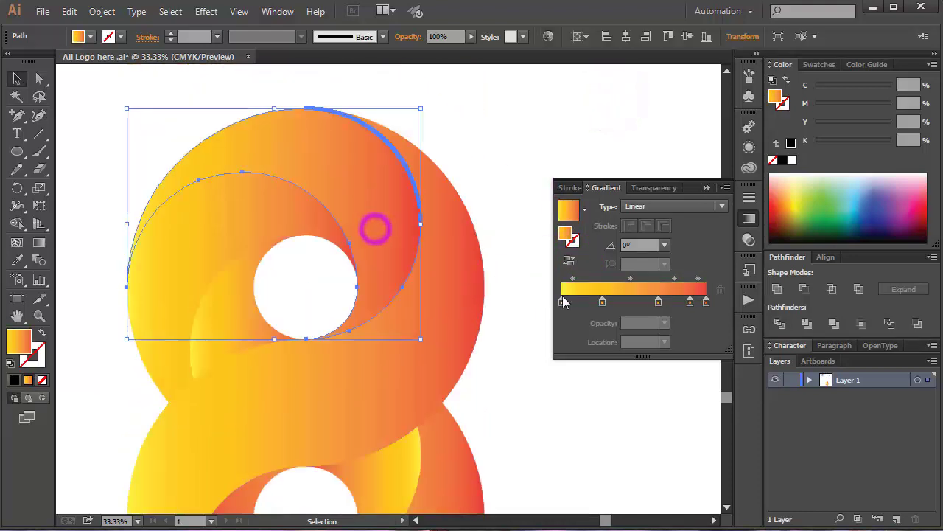
click(566, 267)
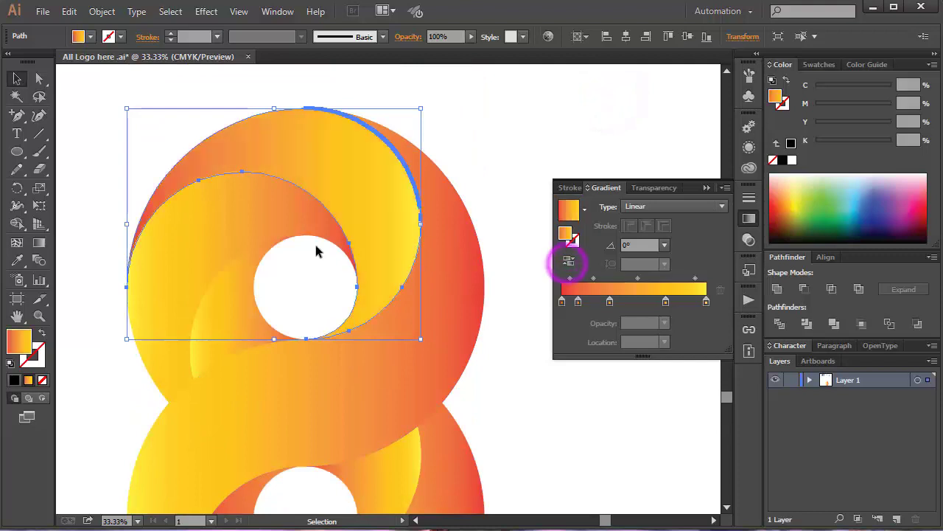
Step: Try reversing the gradient of the curled band left of the upper hole, and switch it back
click(272, 219)
click(571, 267)
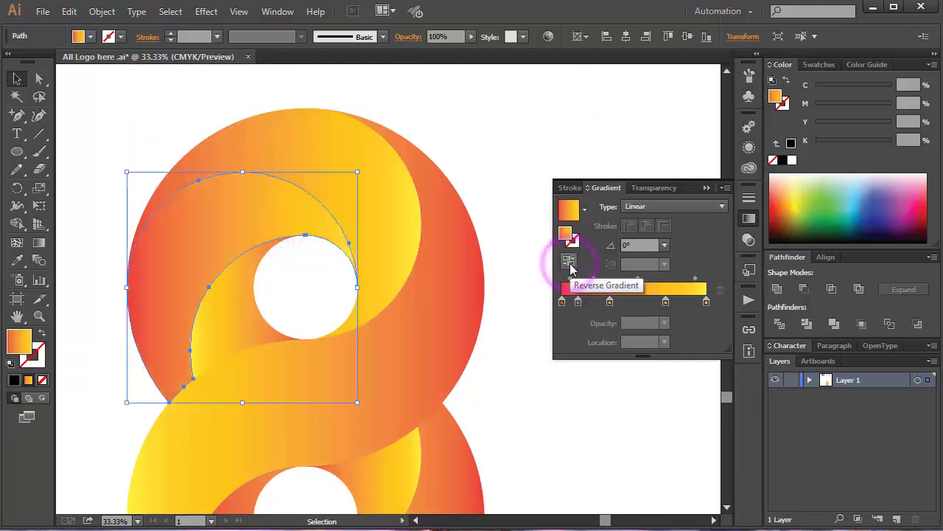
click(570, 267)
click(443, 107)
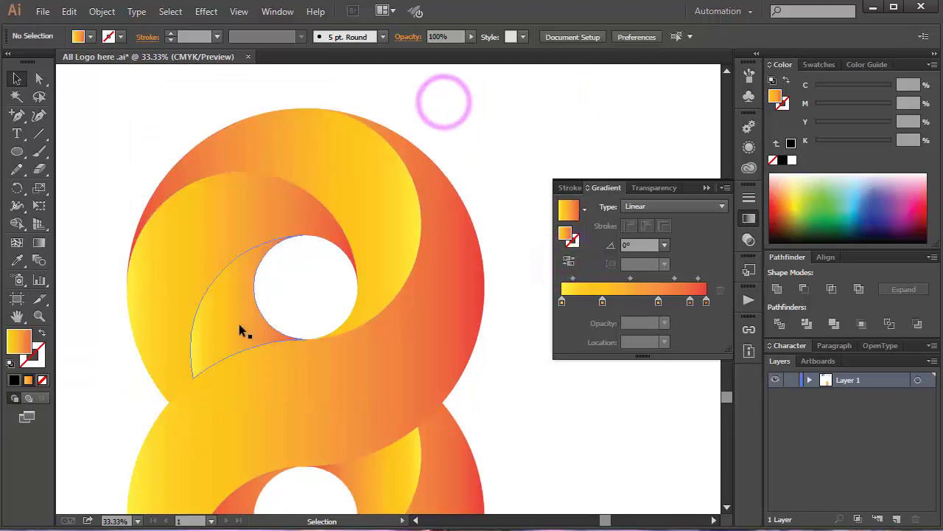
Step: Reverse the gradient of the small leaf-like shape beside the upper hole and close the gradient settings
click(238, 327)
click(571, 265)
click(557, 138)
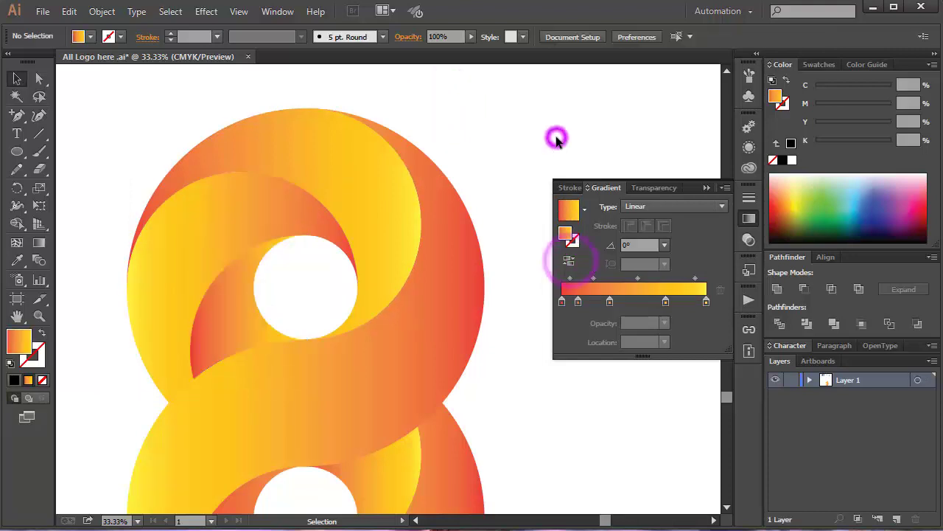
click(702, 188)
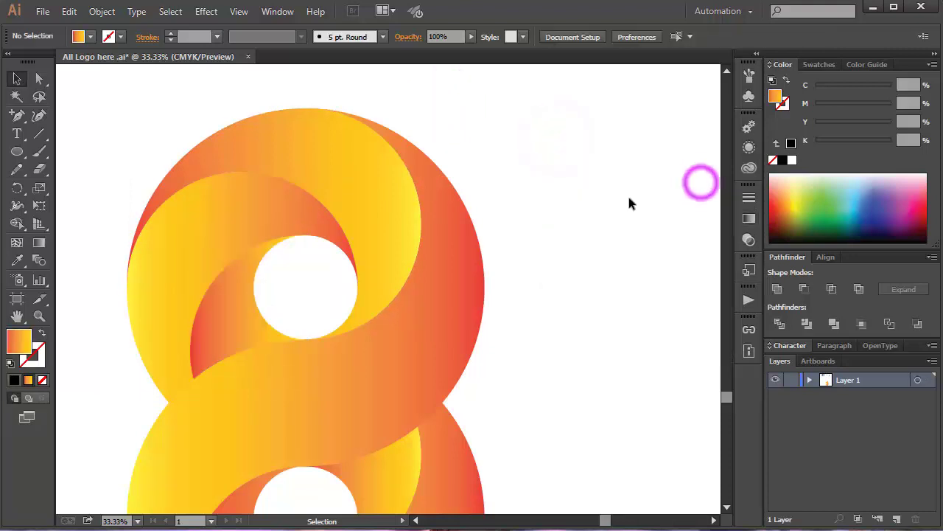
Step: Select all the shapes of the figure-eight logo and group them
key(ctrl+minus)
key(ctrl+minus)
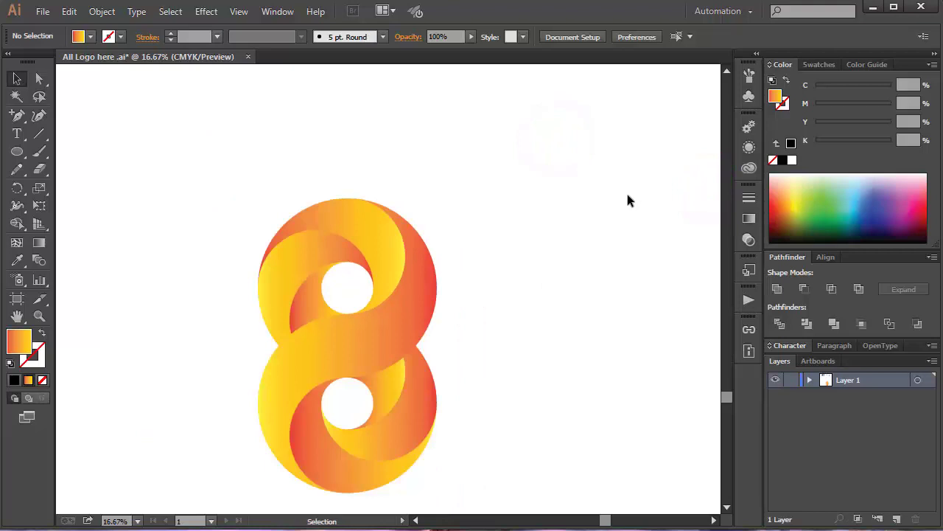
scroll(451, 284, down, 2)
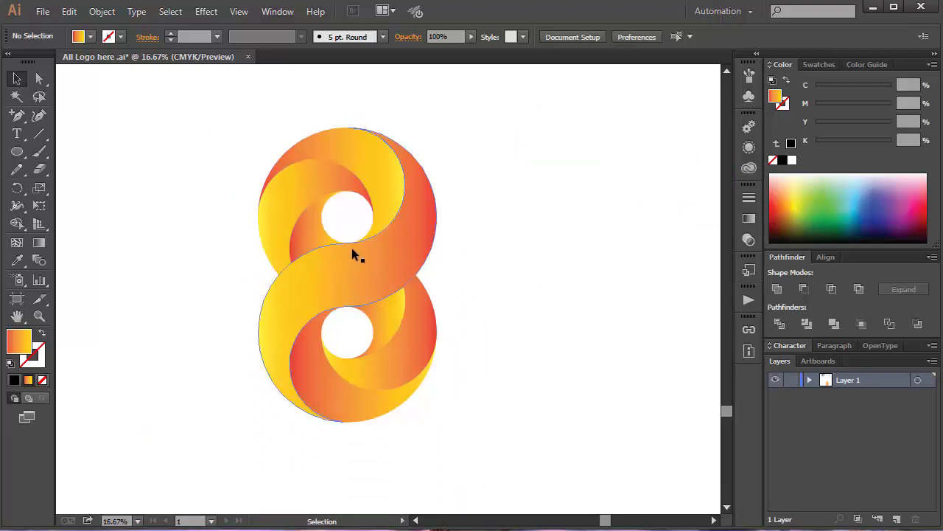
key(r)
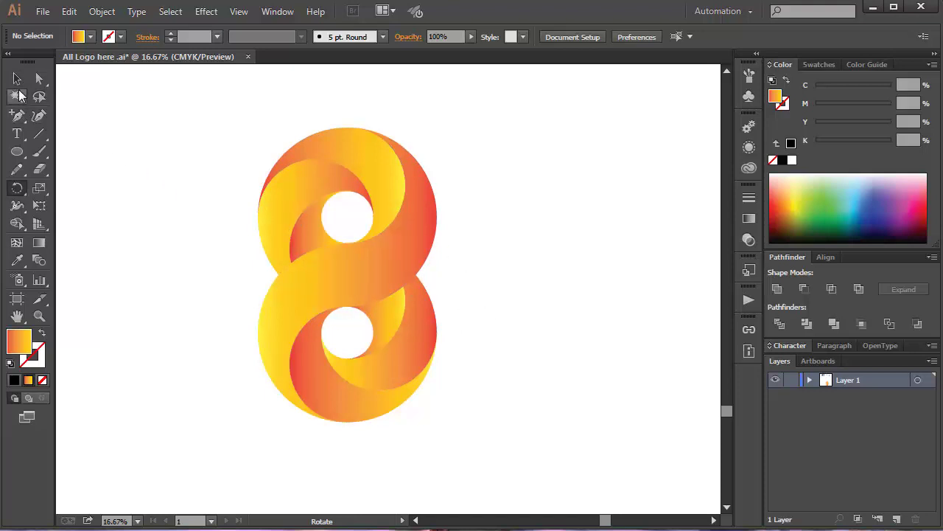
drag(175, 125, 485, 449)
right_click(355, 240)
click(388, 311)
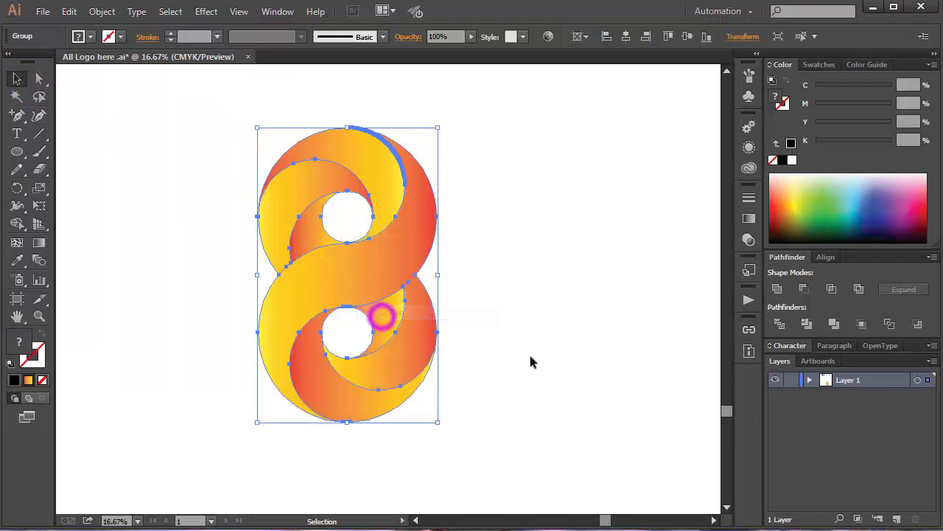
click(531, 357)
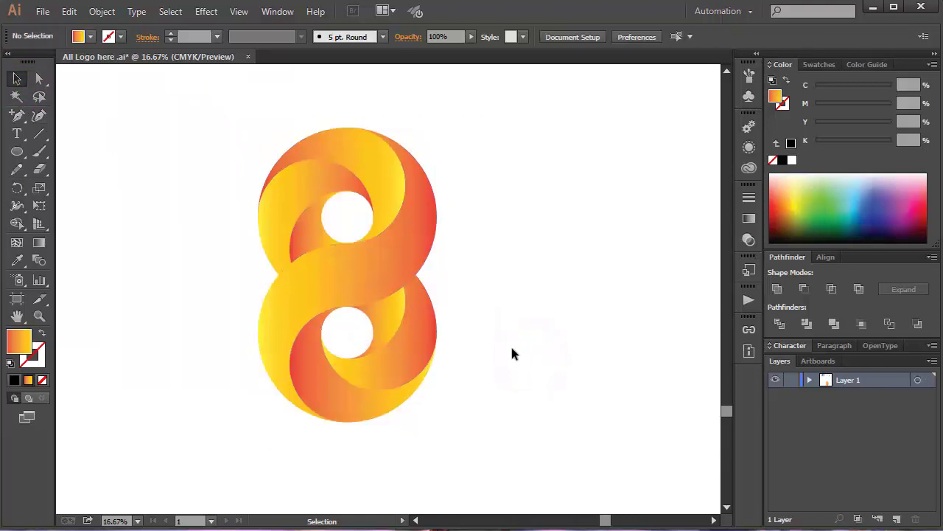
Step: Move the grouped logo slightly to the right on the canvas and deselect it
drag(397, 260, 429, 256)
click(558, 282)
click(572, 258)
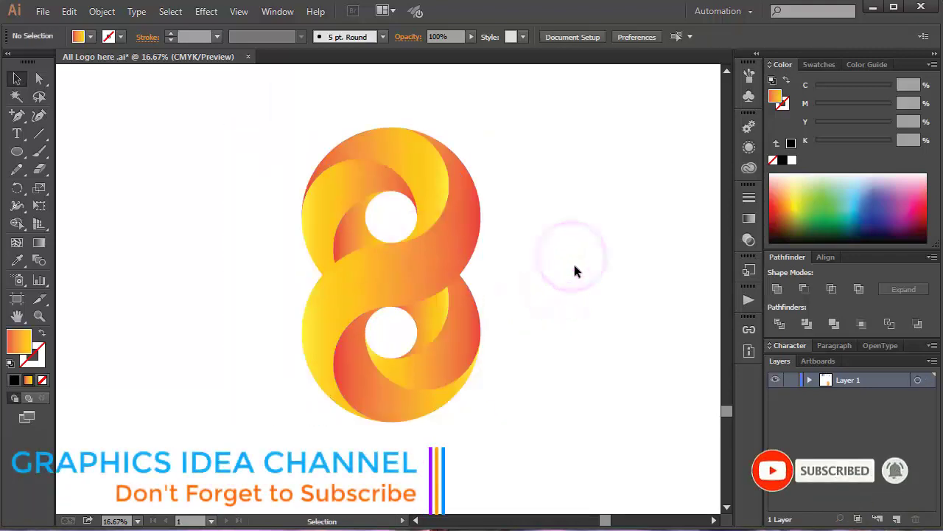
key(a)
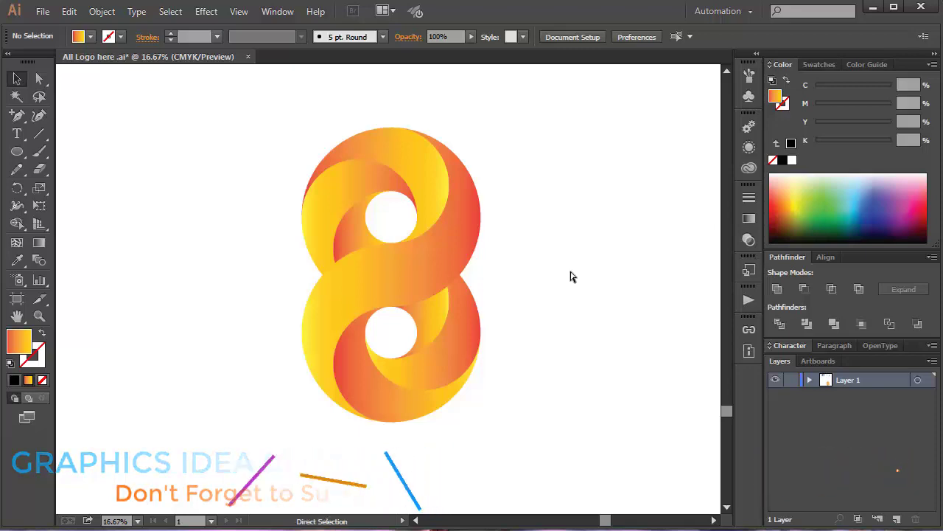